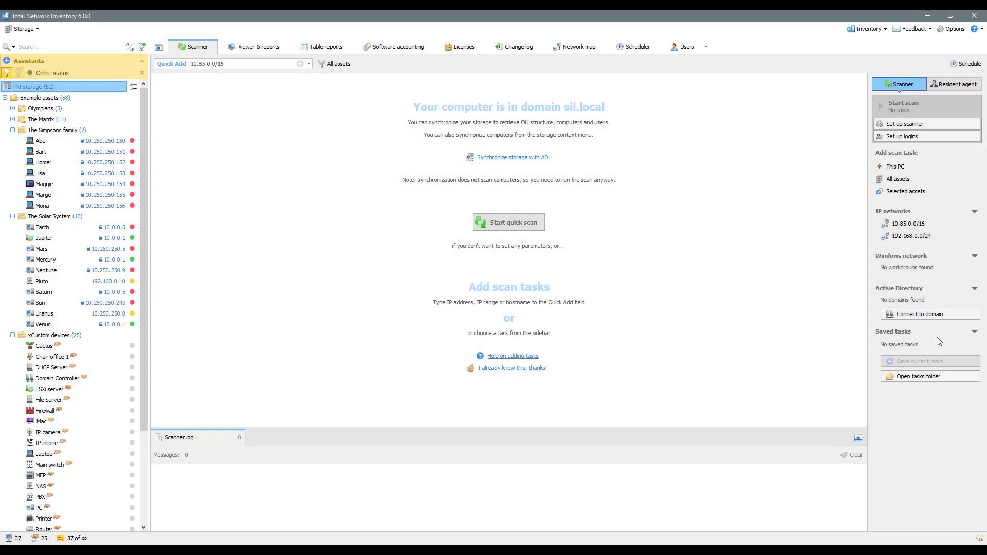
# Switch the Scanner to resident agent mode to show the Default agent profile
pyautogui.click(957, 84)
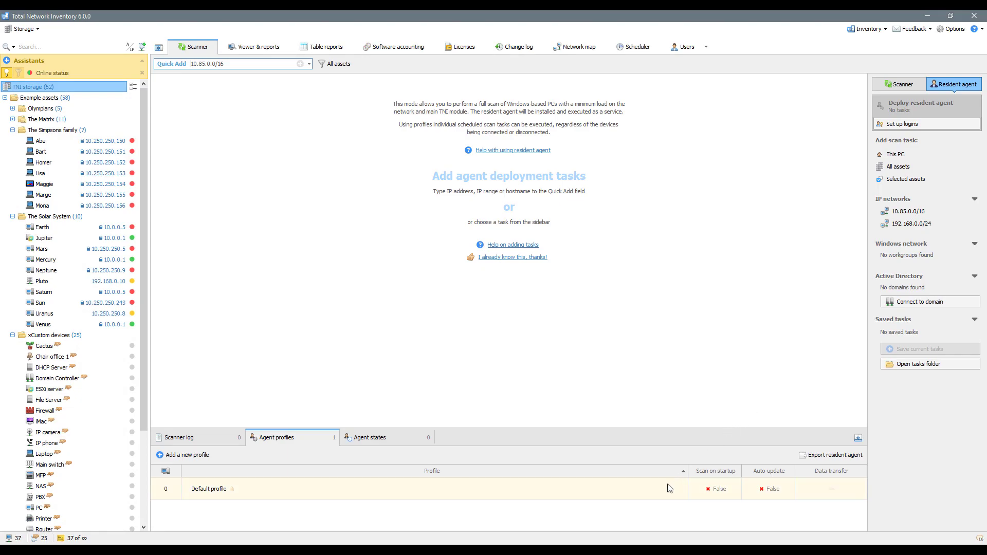
pyautogui.rightClick(669, 488)
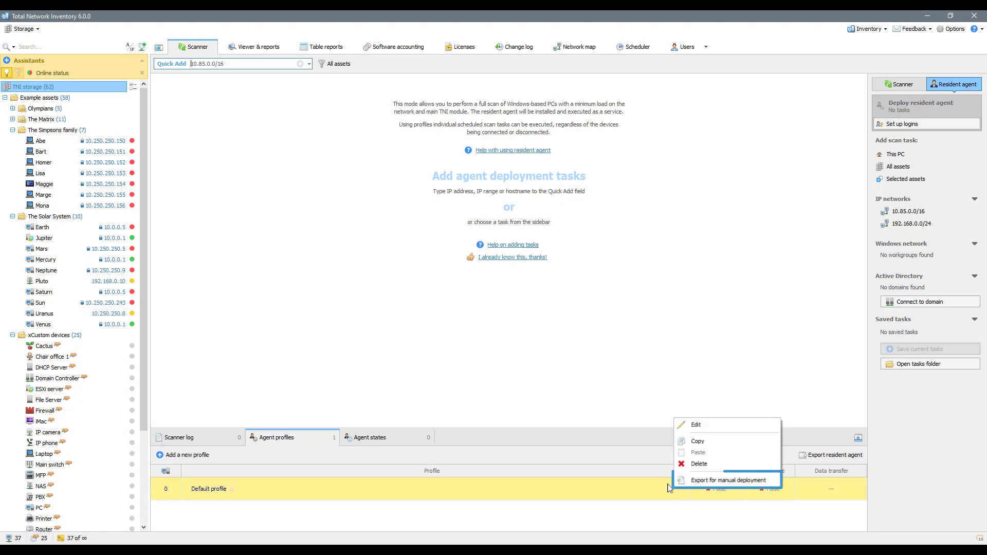
pyautogui.press('Escape')
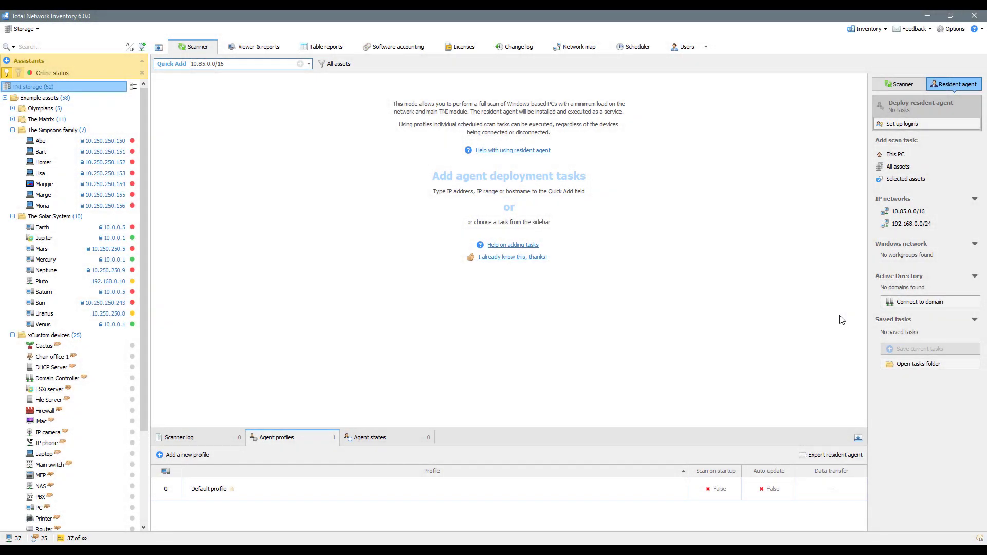
# Create a new data transfer named Resident Agent using the SMB method
pyautogui.click(705, 47)
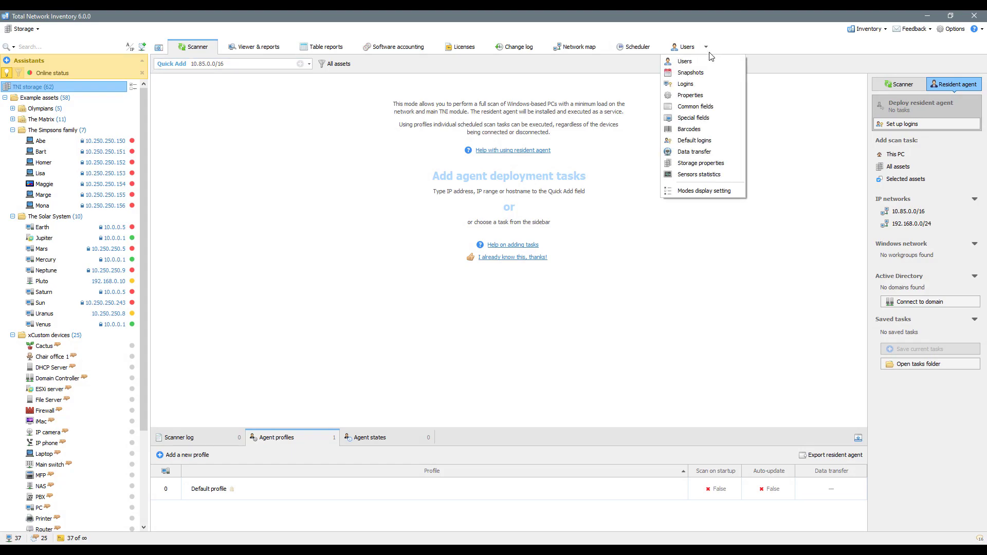
pyautogui.click(719, 155)
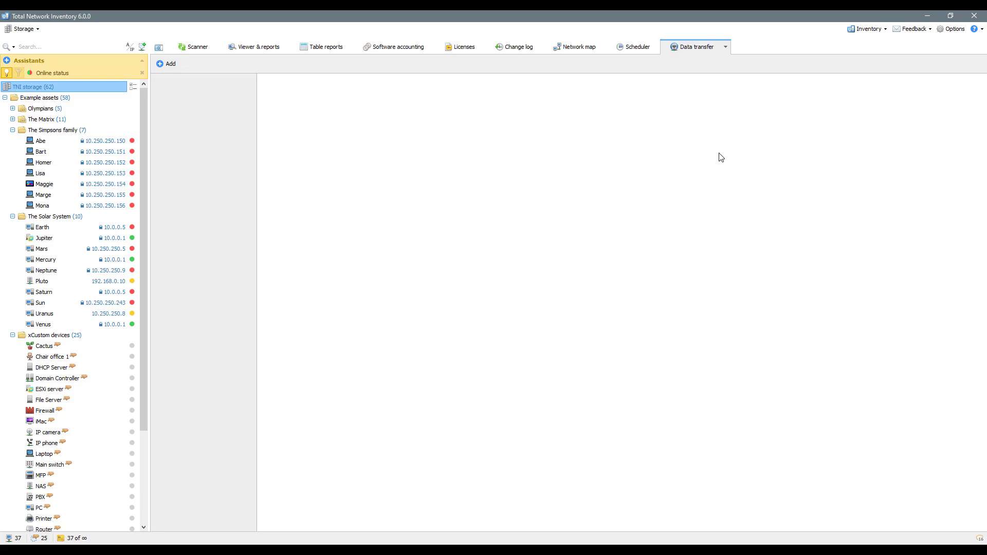
pyautogui.click(172, 63)
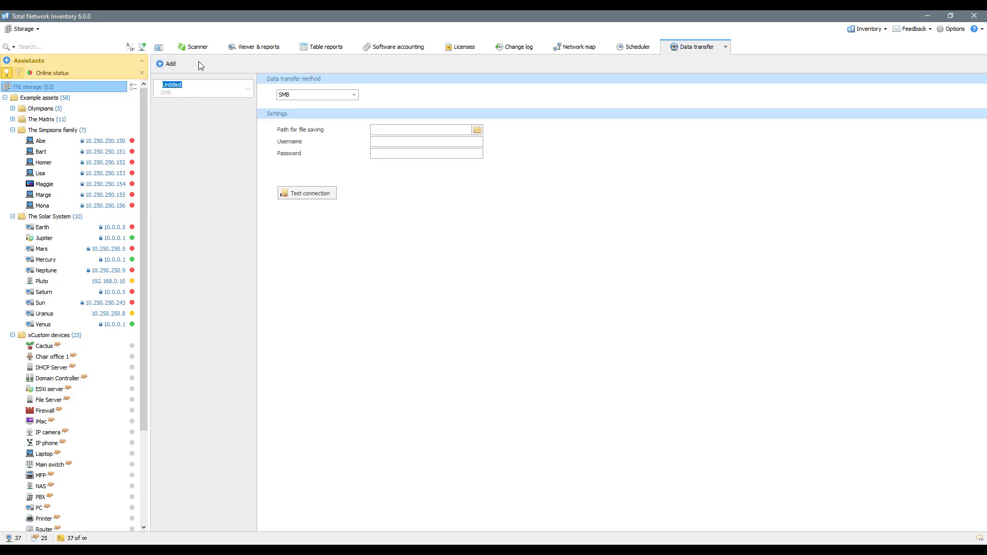
pyautogui.write('Resident Agent')
pyautogui.press('Return')
pyautogui.click(355, 95)
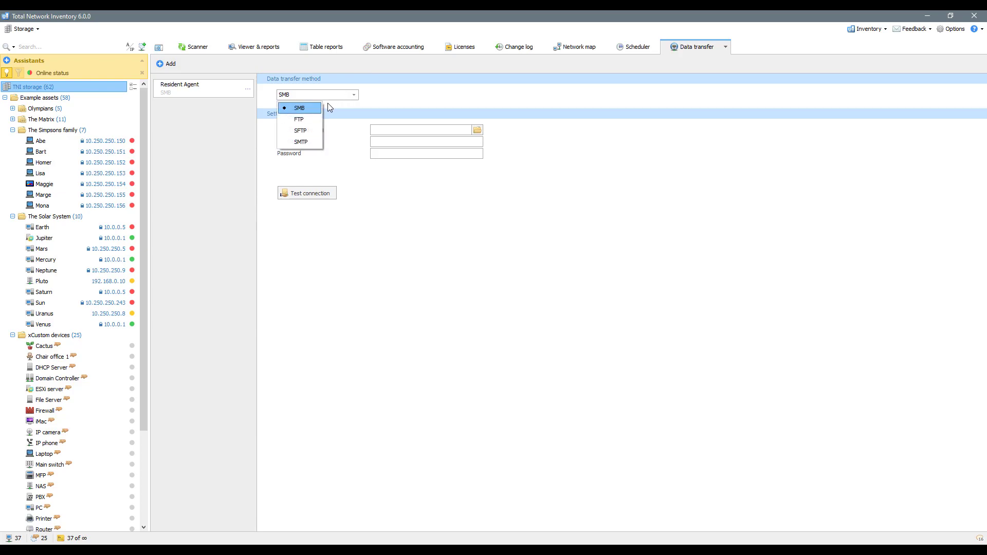
pyautogui.click(316, 108)
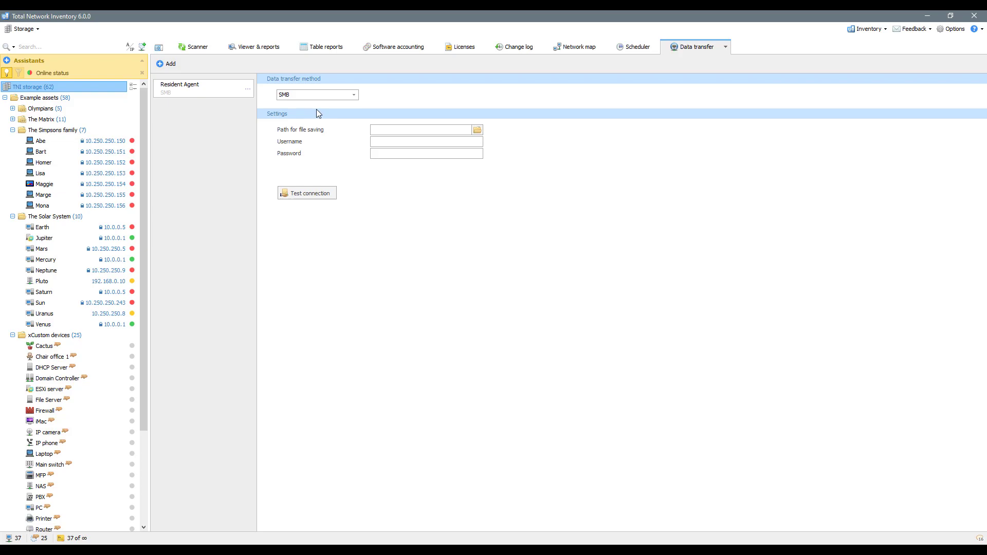
# Set the path \\10.0.0.6\storage\tniwinagent with username and password, test the connection, and apply
pyautogui.click(389, 134)
pyautogui.write('\\\\10.0.0.6\\storage\\tniwinagent')
pyautogui.press('Tab')
pyautogui.write('Dave')
pyautogui.press('Tab')
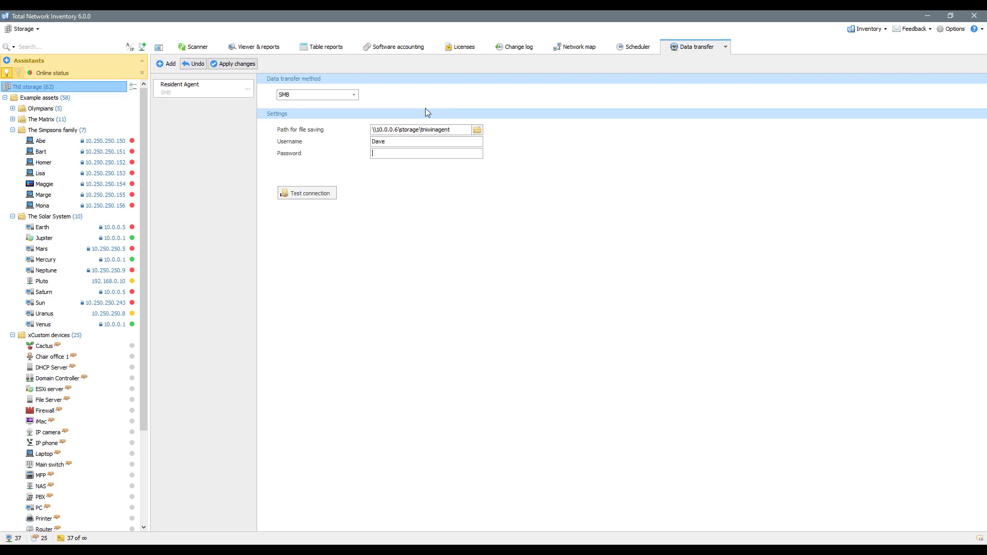
pyautogui.write('••••••')
pyautogui.click(333, 193)
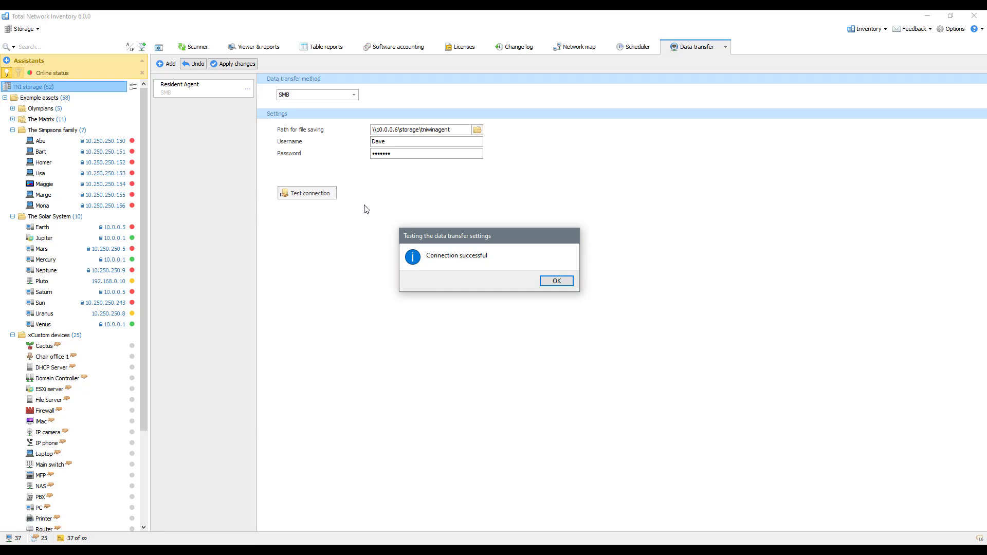
pyautogui.click(551, 282)
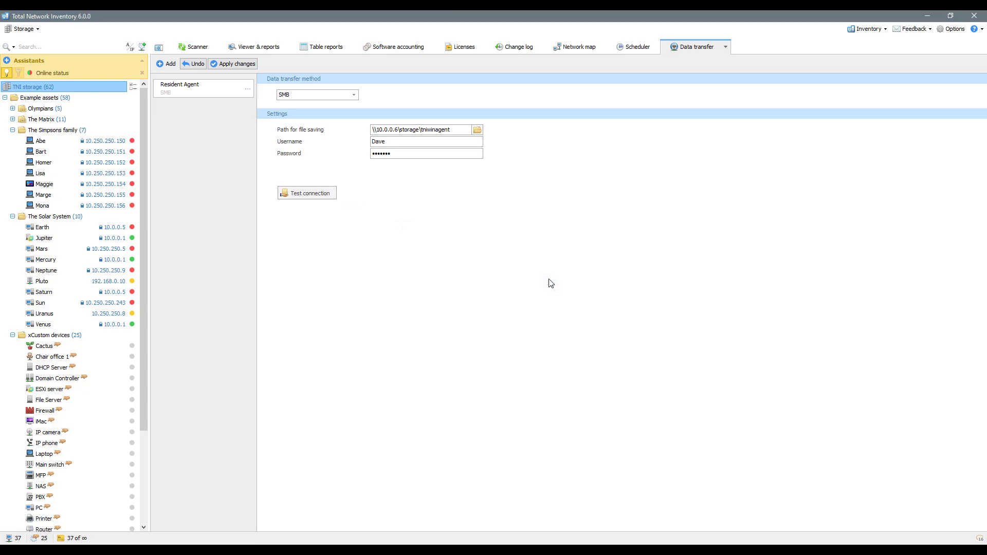
pyautogui.click(222, 67)
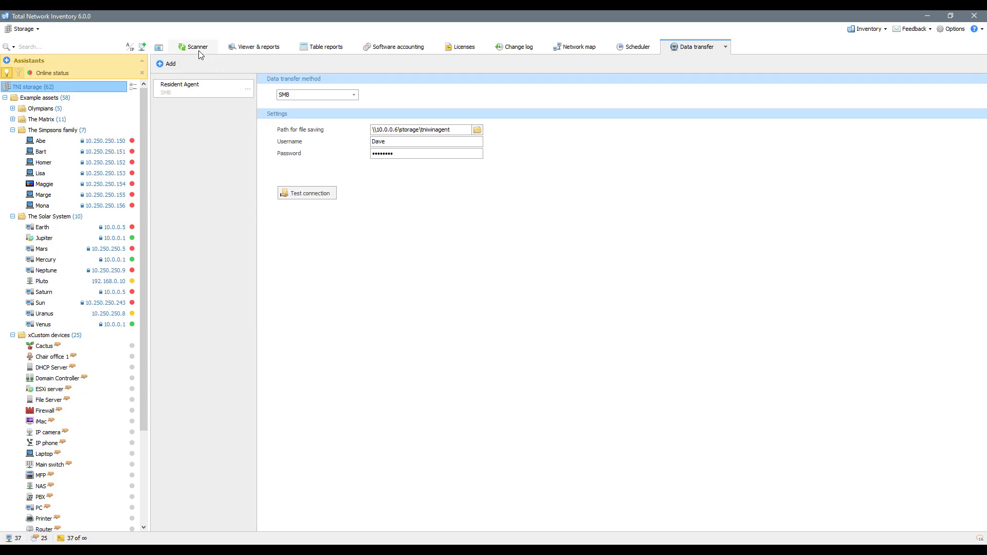
# Return to the Scanner's resident agent page and select the Default profile
pyautogui.click(199, 54)
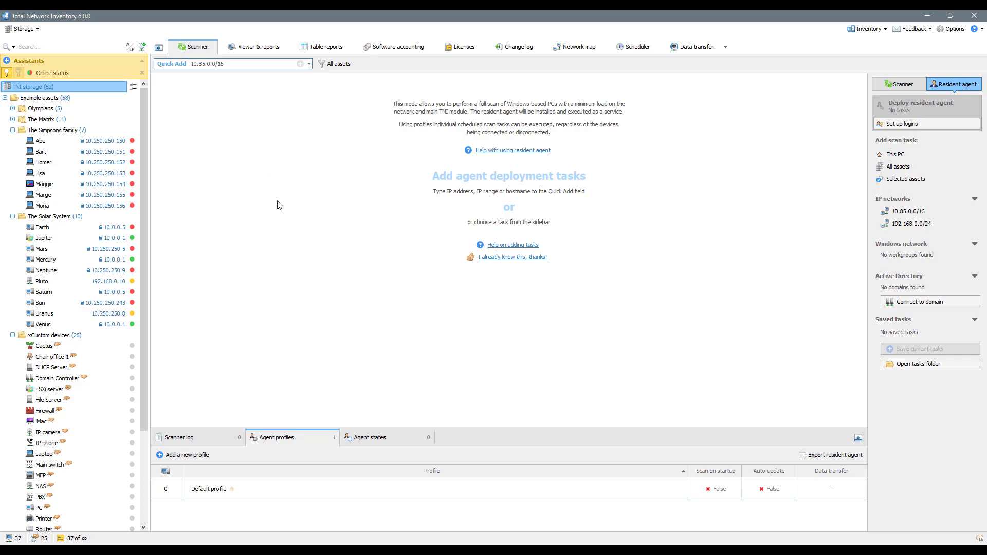
pyautogui.click(435, 488)
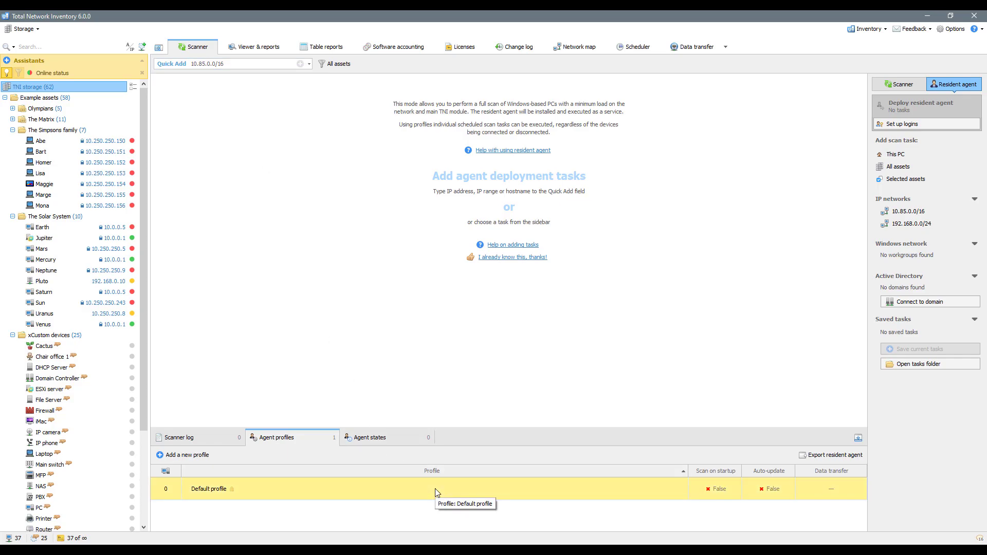
pyautogui.rightClick(435, 491)
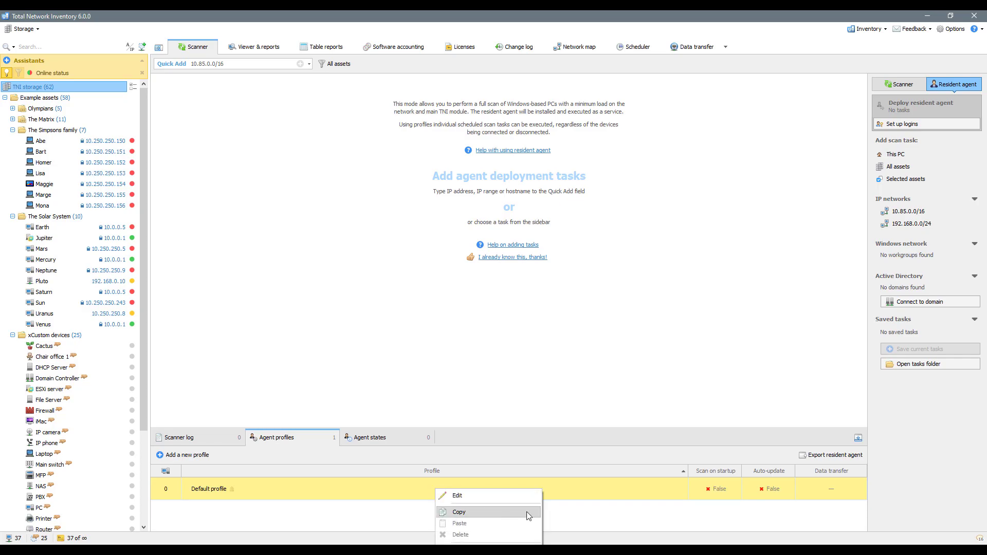
pyautogui.click(566, 521)
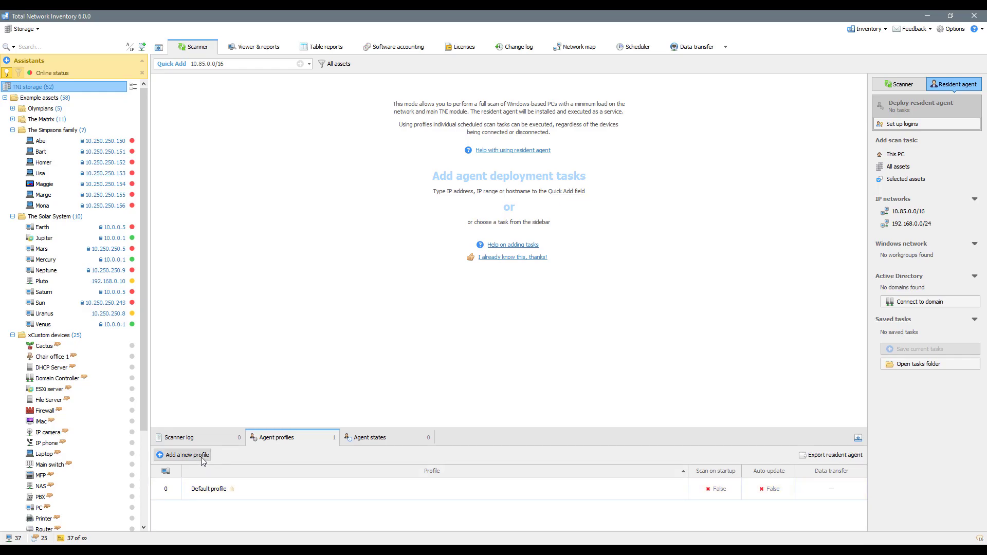
# Add a profile named 'TNI Agent Profile' that auto-exports via the Resident Agent transfer
pyautogui.click(183, 455)
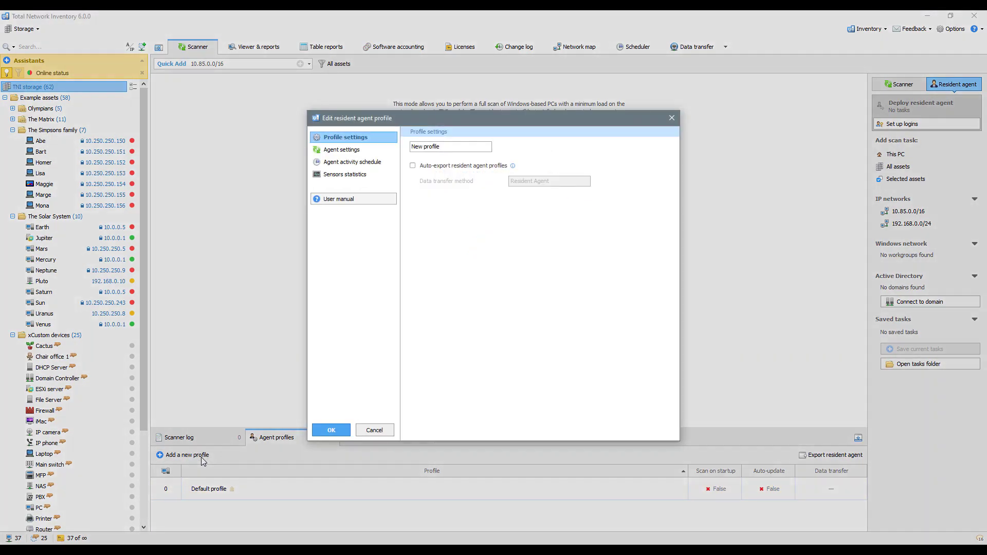
pyautogui.click(445, 152)
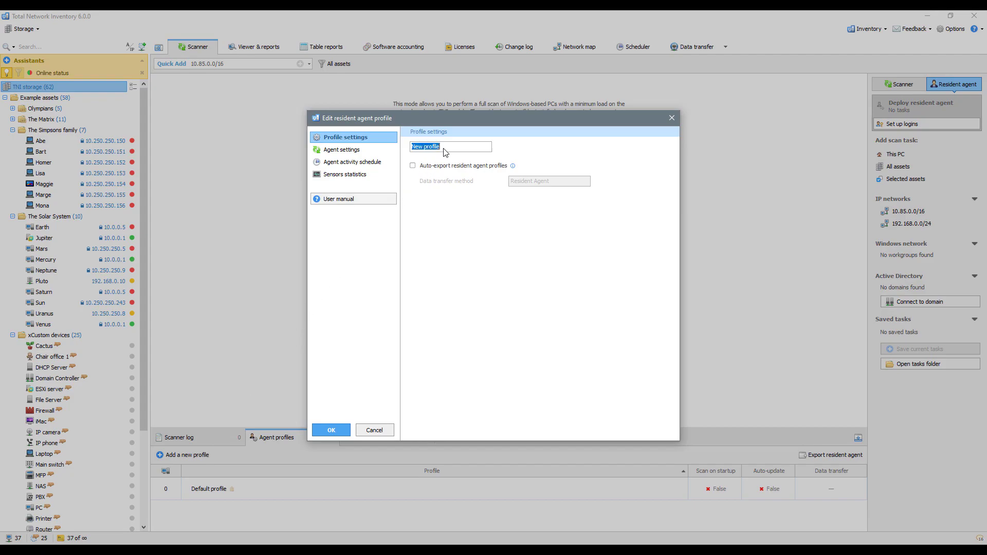
pyautogui.write('TNI Agent Profile')
pyautogui.click(413, 165)
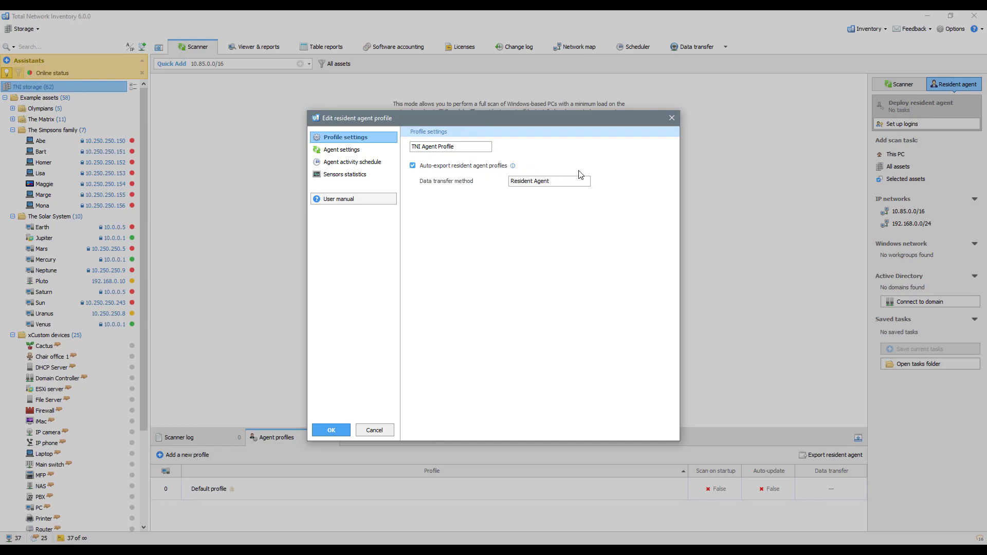
pyautogui.click(589, 181)
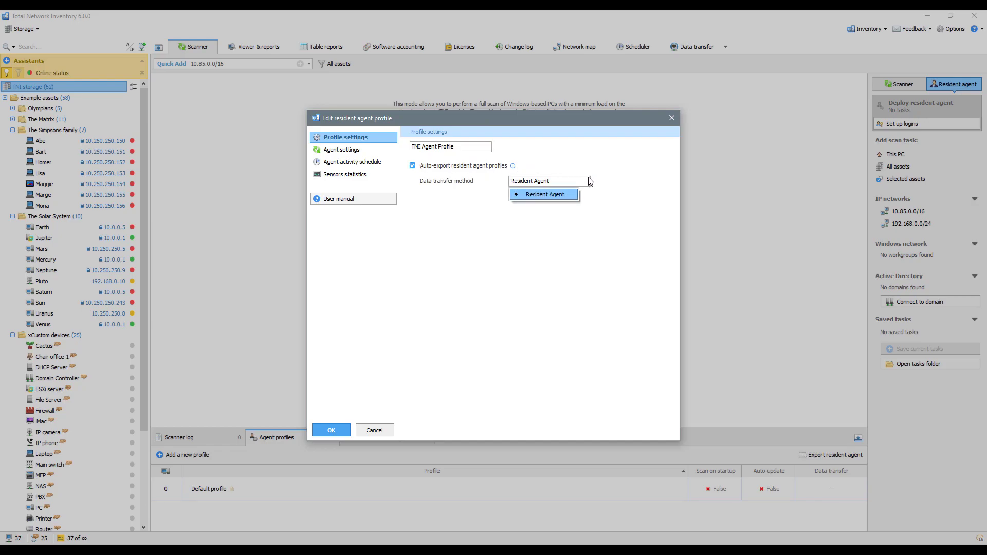
pyautogui.click(563, 195)
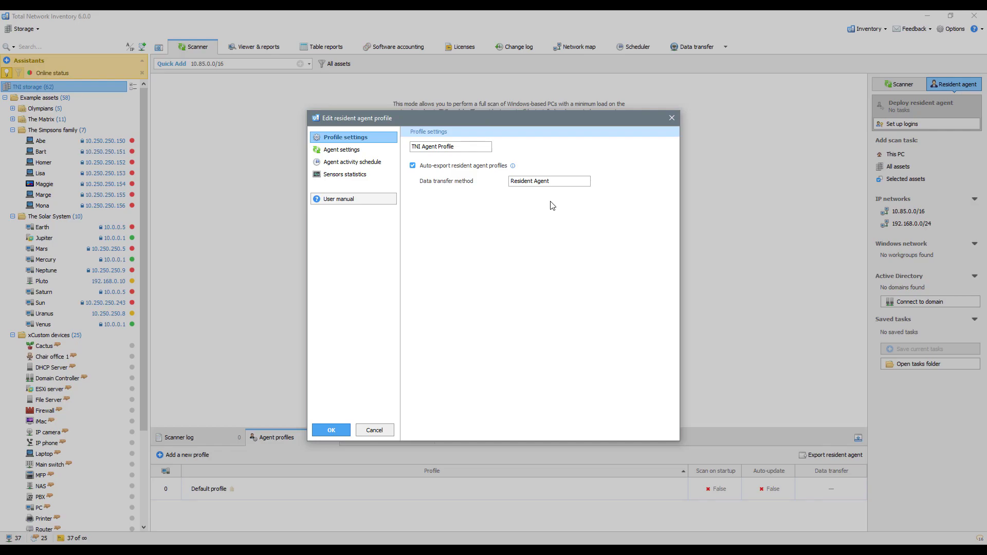
# Show the Agent settings page of the TNI Agent Profile, keeping auto-export enabled
pyautogui.click(393, 149)
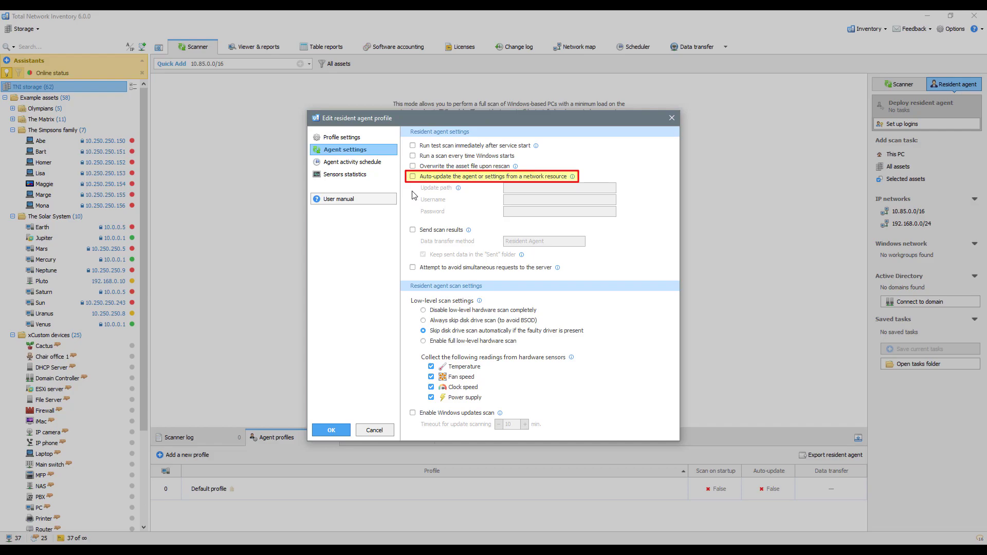
pyautogui.click(387, 136)
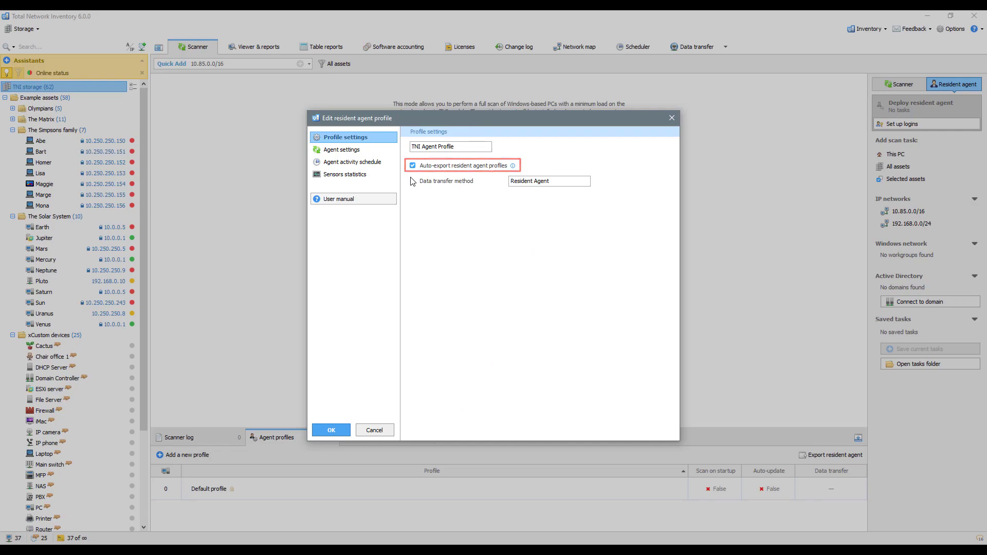
pyautogui.press('Down')
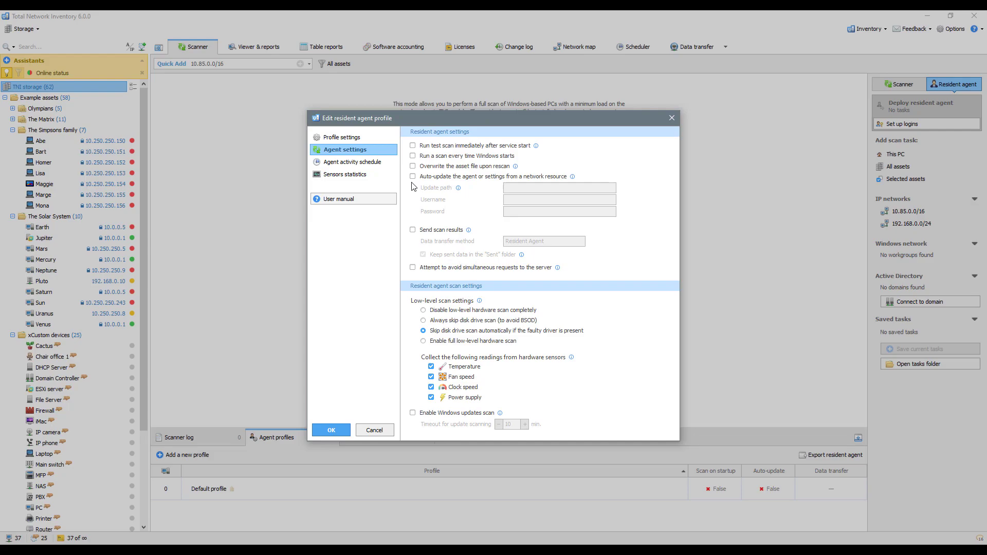
# Enable startup scans, rescan overwrites, and auto-update from \\10.0.0.6\storage\tniwinagent with credentials
pyautogui.click(412, 155)
pyautogui.click(412, 166)
pyautogui.click(412, 177)
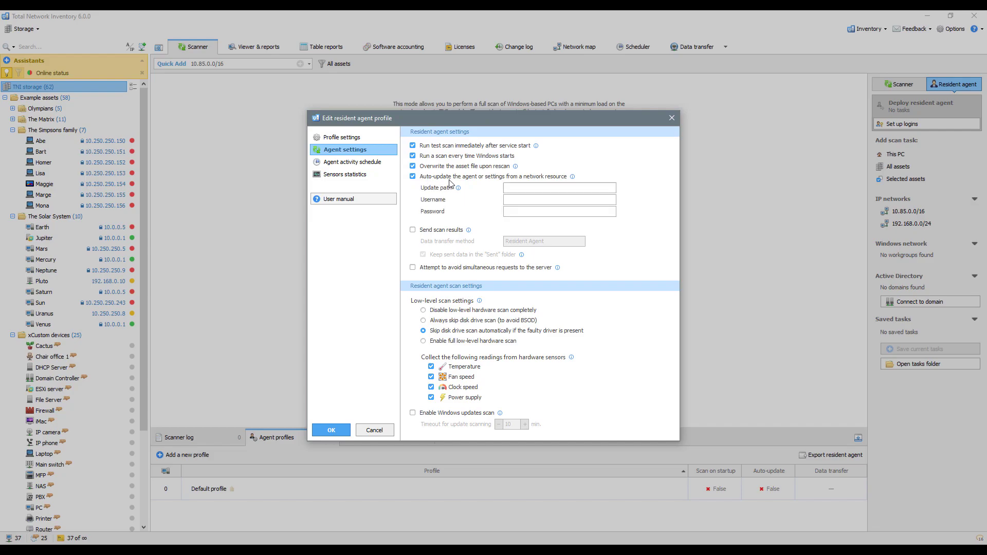
pyautogui.click(511, 190)
pyautogui.write('\\\\10.0.0.6\\storage\\tniwinagentDave')
pyautogui.press('Tab')
pyautogui.write('••••••')
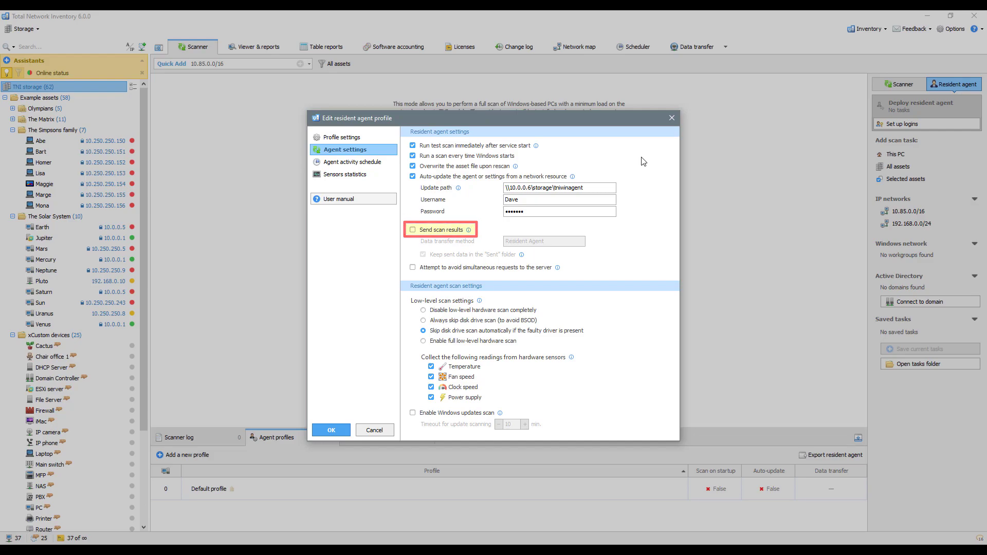
# Send scan results via Resident Agent and keep a copy of sent data
pyautogui.click(413, 230)
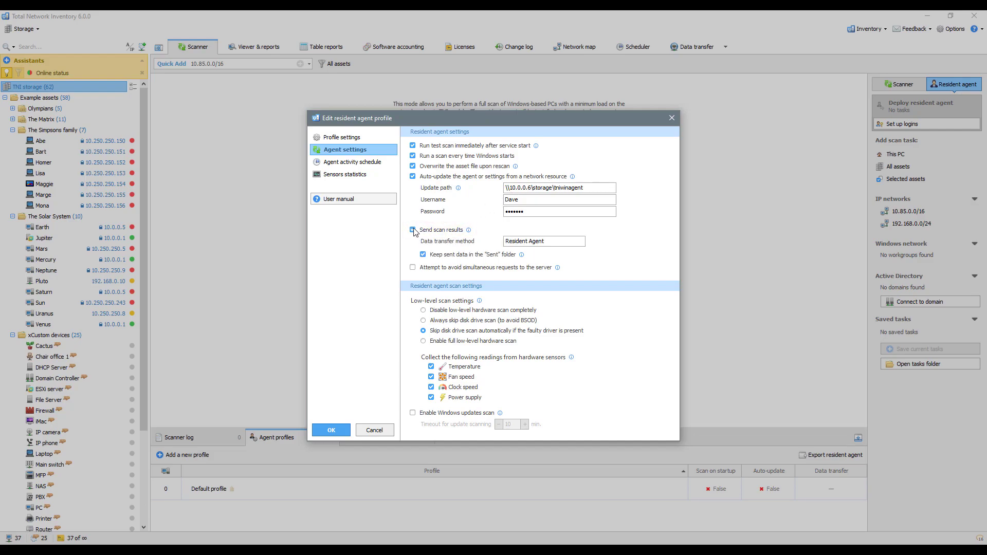
pyautogui.click(529, 242)
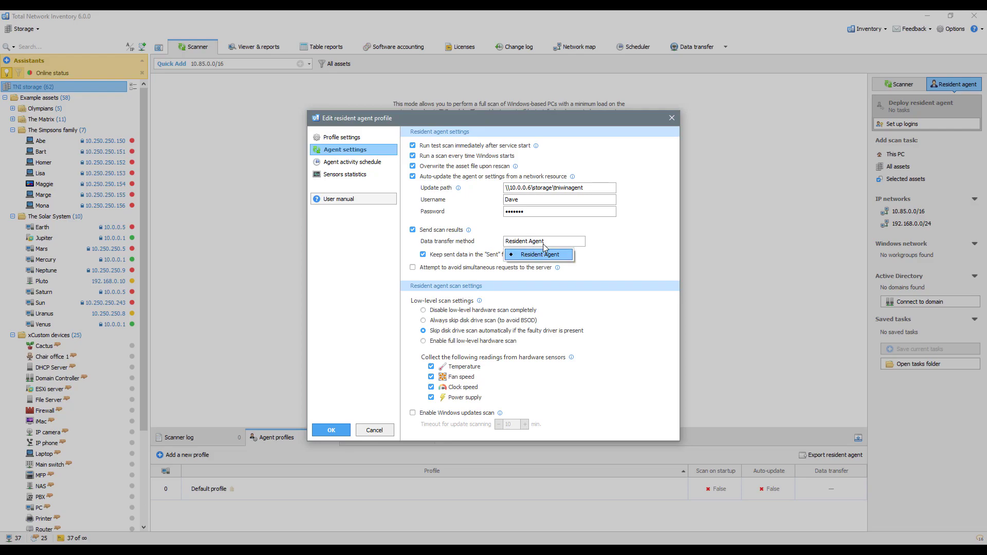
pyautogui.click(560, 257)
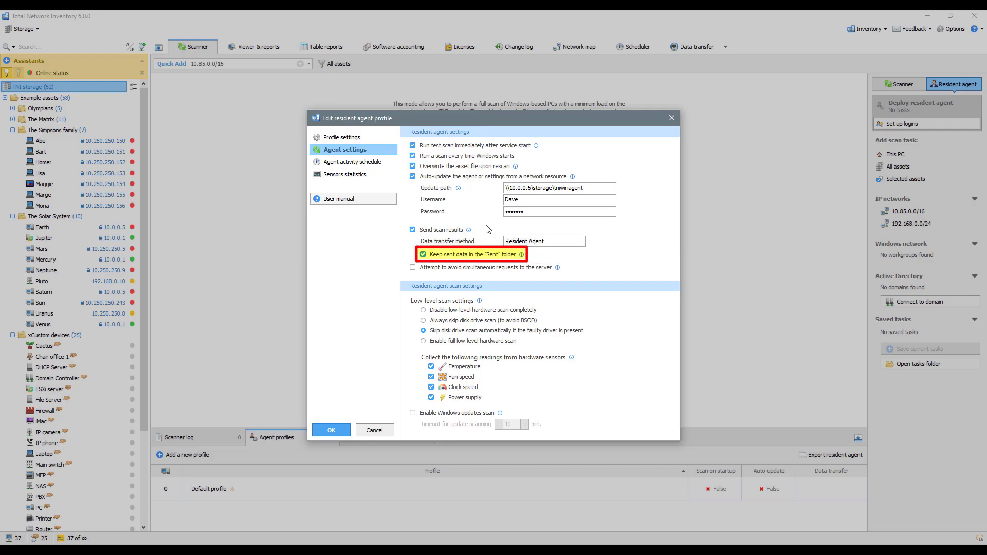
pyautogui.click(423, 255)
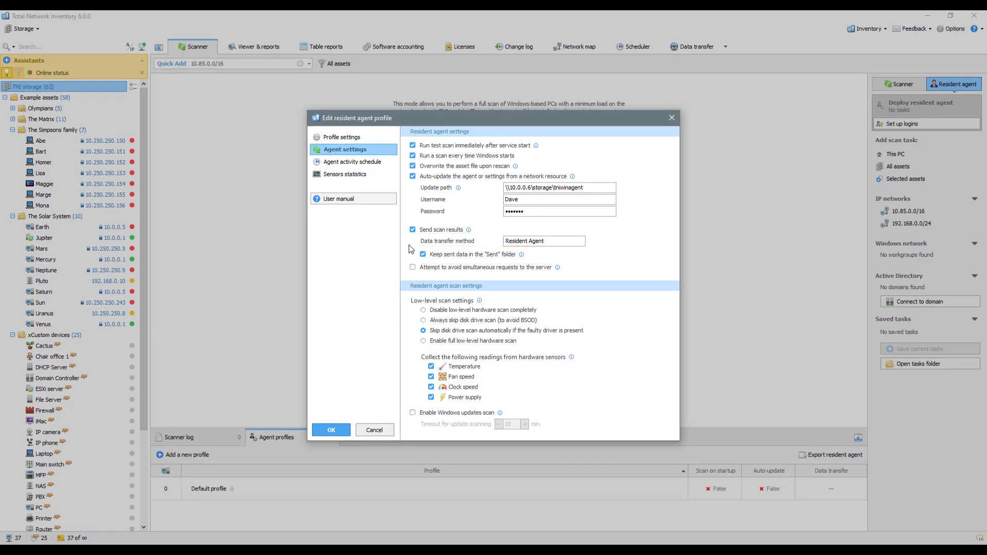
# Add a daily Scan task to the profile's agent activity schedule
pyautogui.click(379, 163)
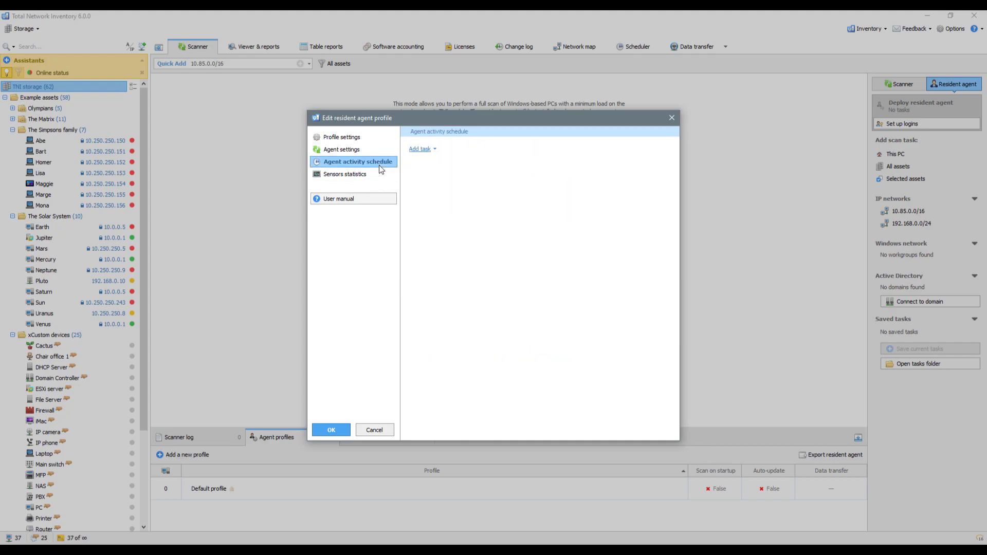
pyautogui.click(420, 150)
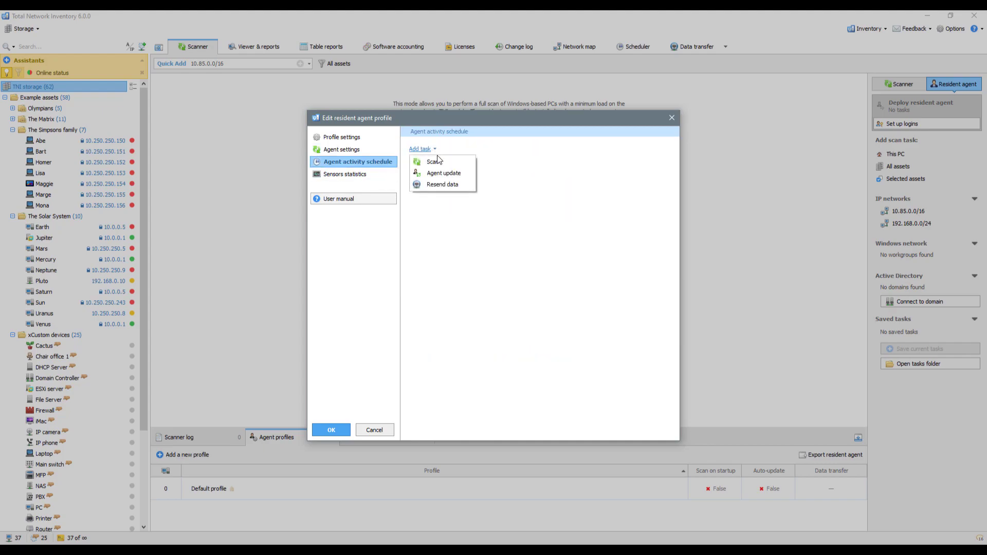
pyautogui.click(439, 160)
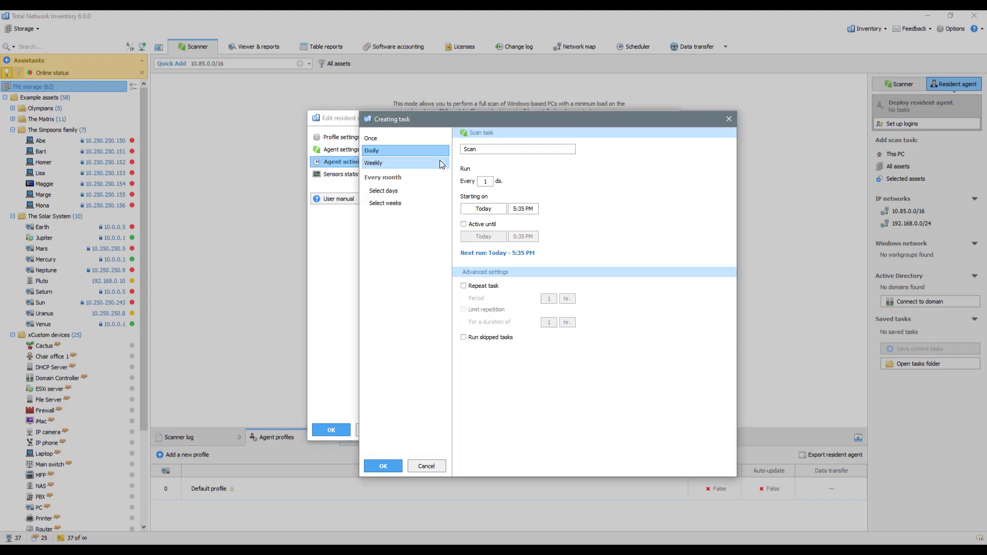
pyautogui.click(383, 465)
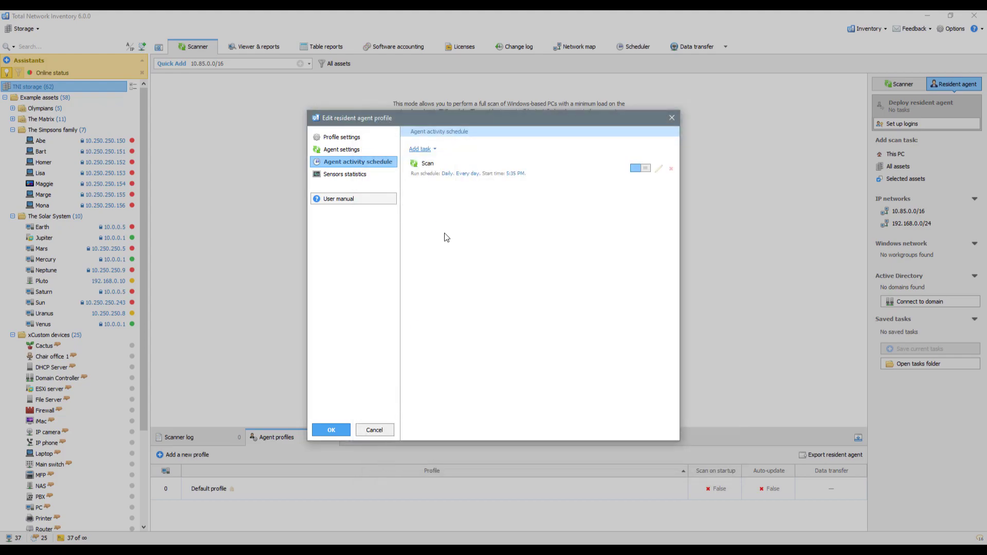
# Add a weekly Agent update task running on Tuesdays and Thursdays
pyautogui.click(432, 149)
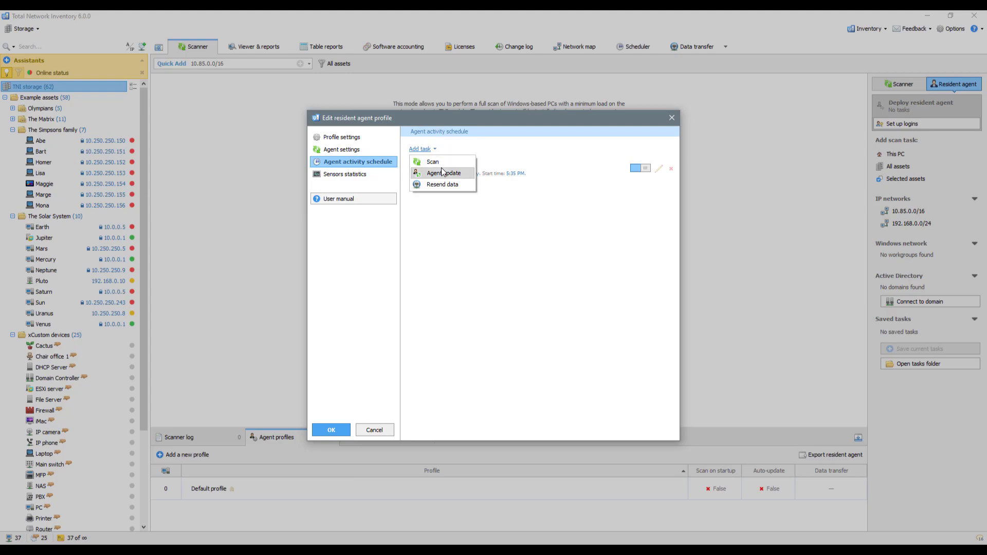
pyautogui.click(441, 168)
pyautogui.click(424, 163)
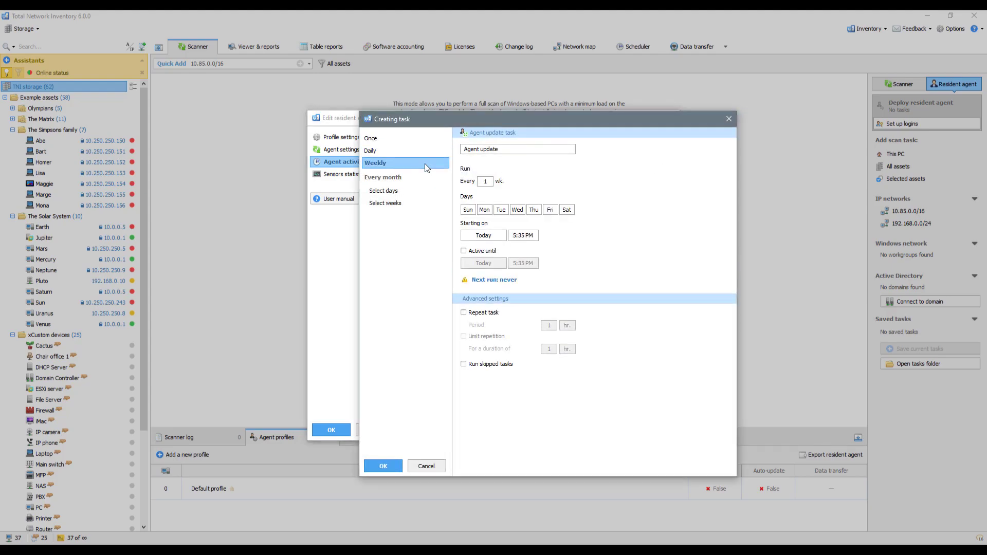
pyautogui.click(501, 210)
pyautogui.click(534, 210)
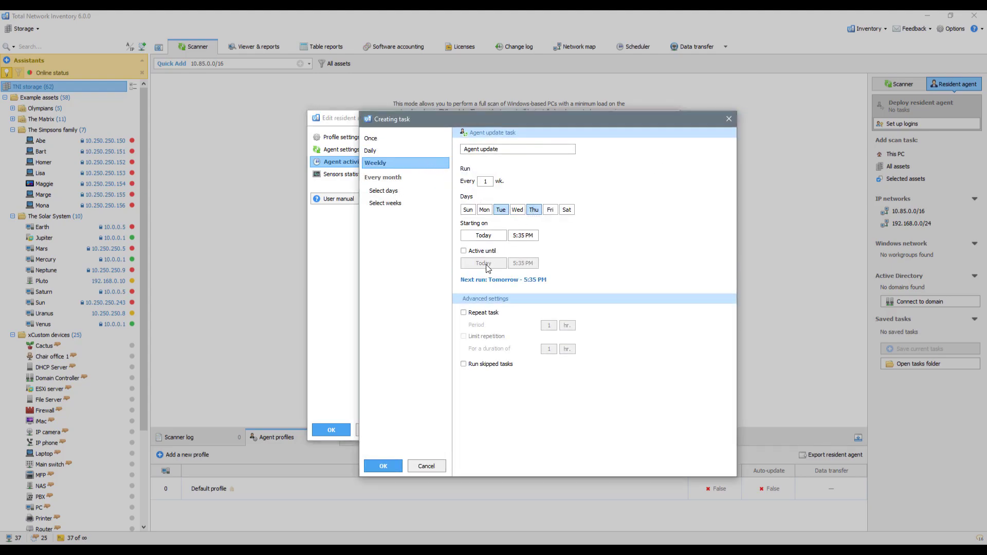
pyautogui.click(386, 465)
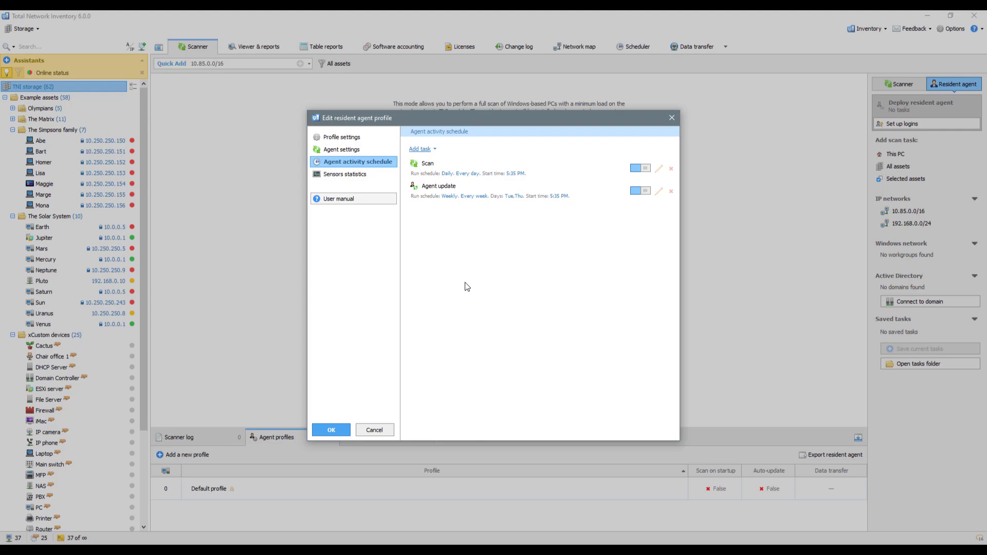
pyautogui.click(430, 149)
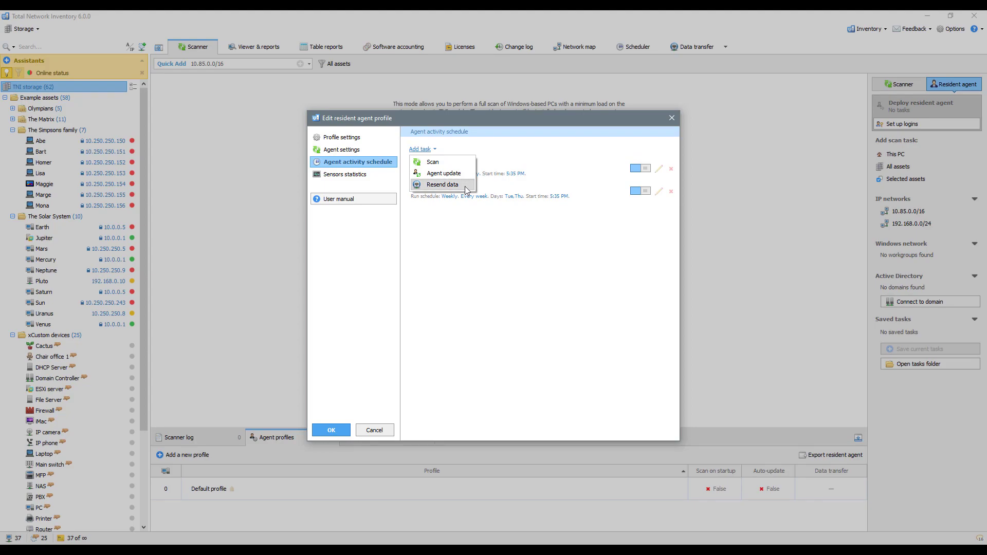
pyautogui.click(498, 229)
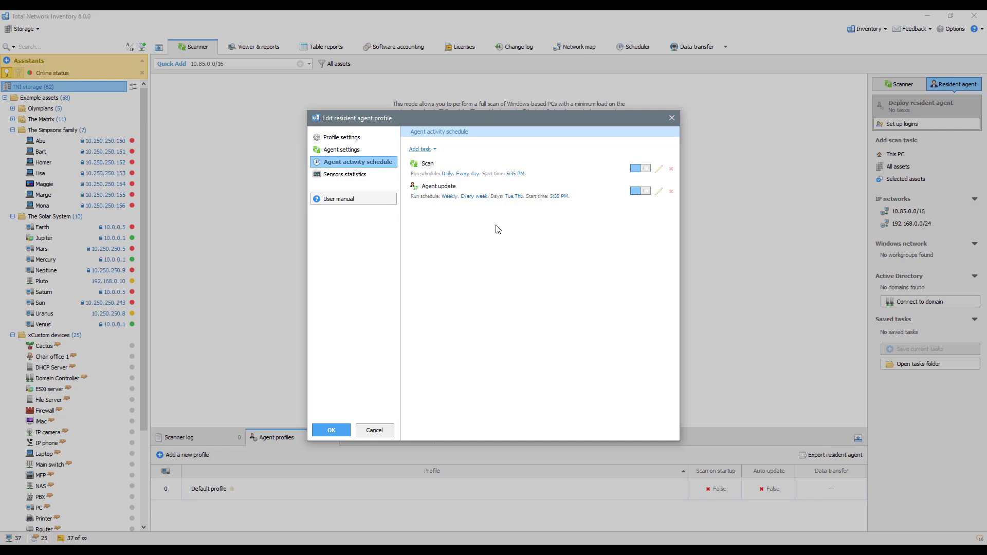
# Collect CPU, GPU, motherboard and storage sensor stats without voltage, current or power, and save the profile
pyautogui.click(386, 176)
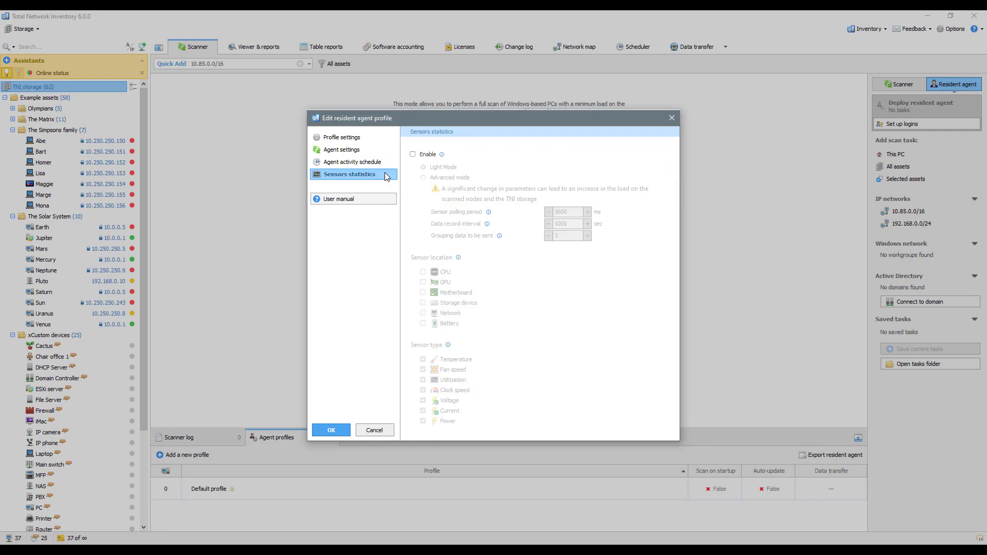
pyautogui.click(412, 154)
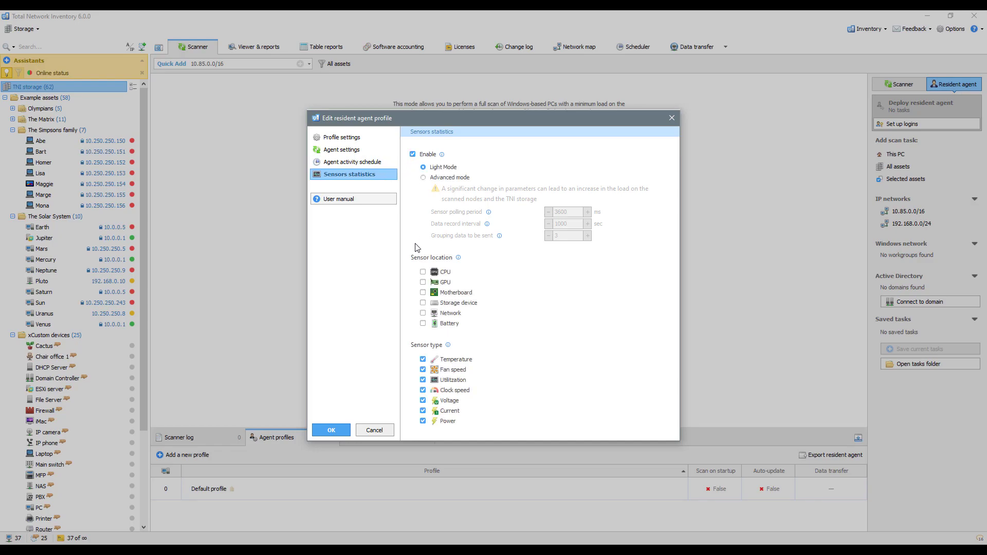
pyautogui.click(422, 271)
pyautogui.click(423, 282)
pyautogui.click(422, 293)
pyautogui.click(422, 303)
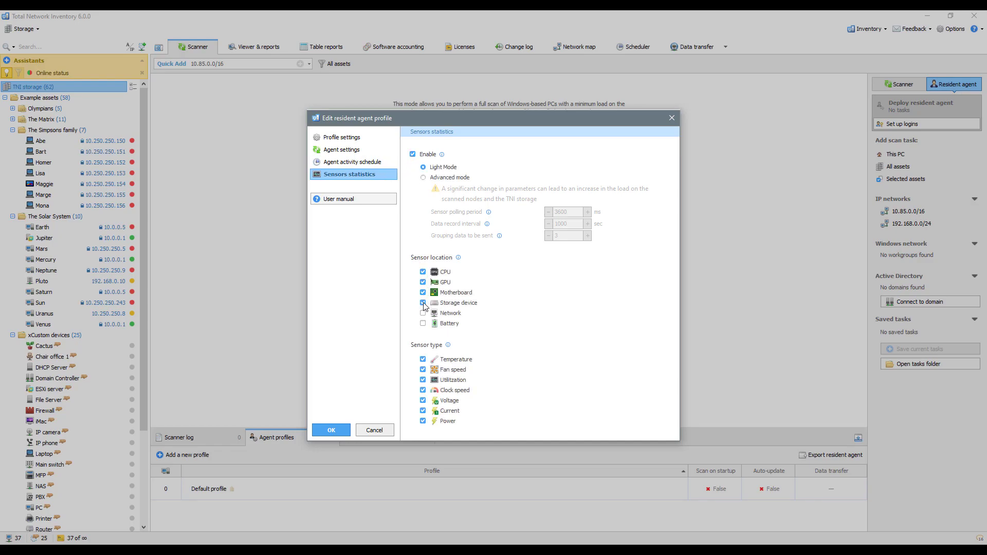
pyautogui.click(422, 400)
pyautogui.click(422, 410)
pyautogui.click(423, 421)
pyautogui.click(339, 431)
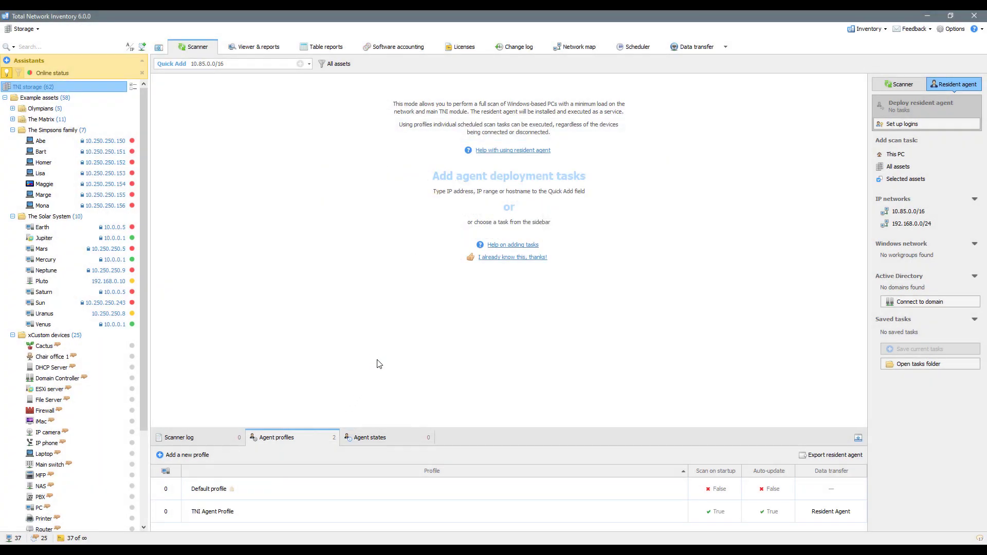
# Add the address range 10.0.0.60-70 as a deployment task
pyautogui.click(278, 67)
pyautogui.hotkey('ctrl', 'a')
pyautogui.write('10.')
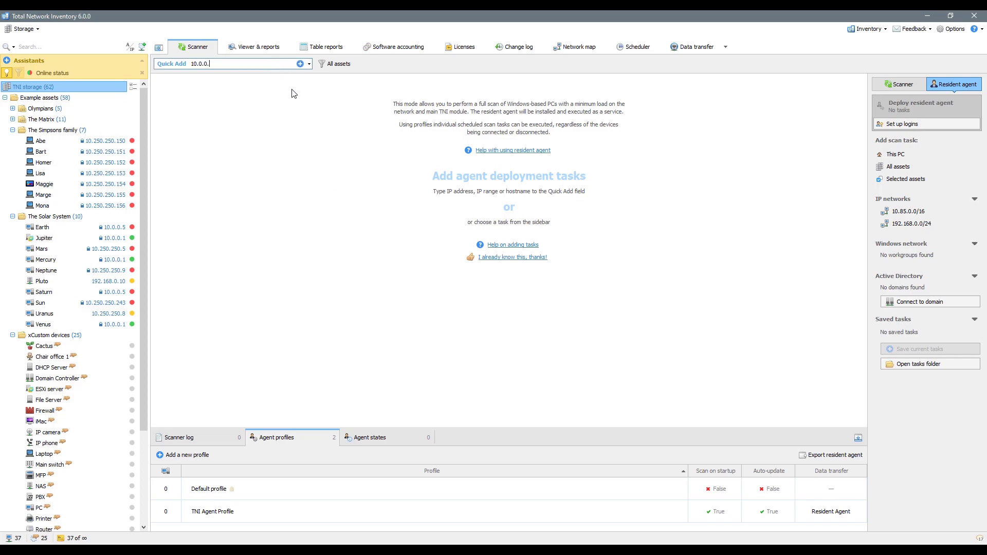
pyautogui.write('0.0.60-70')
pyautogui.press('Return')
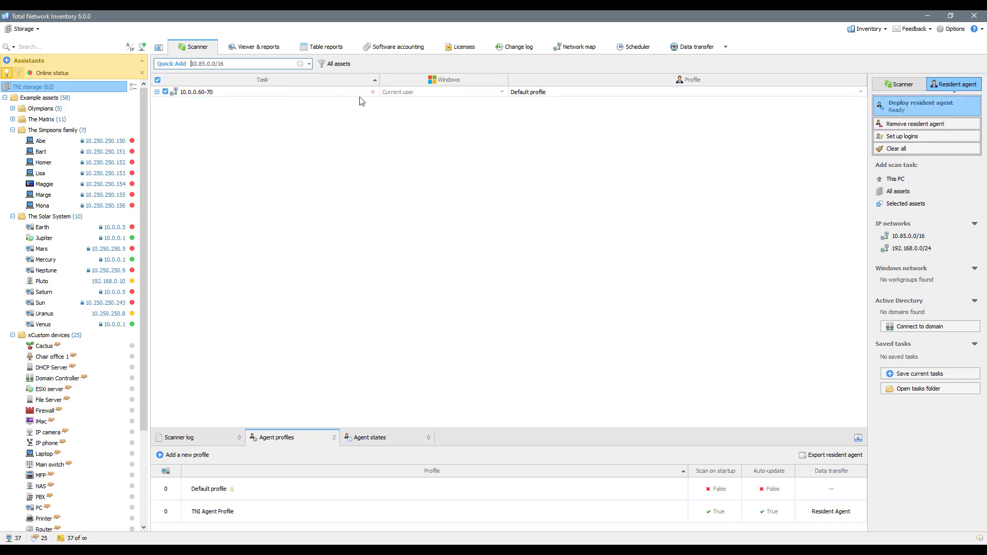
# Create a Windows login named 'Domain Administrator' with its username and password
pyautogui.click(502, 93)
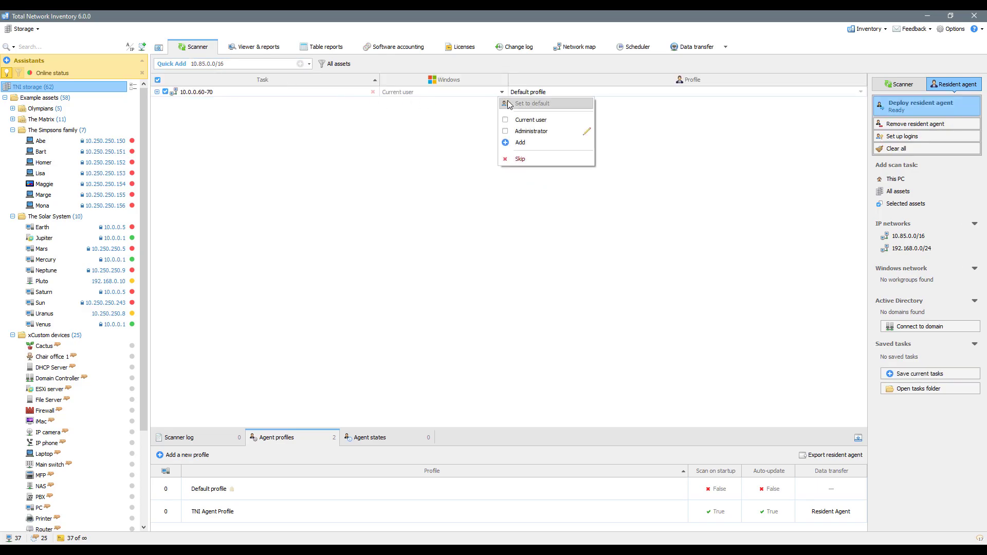
pyautogui.click(529, 138)
pyautogui.write('Do')
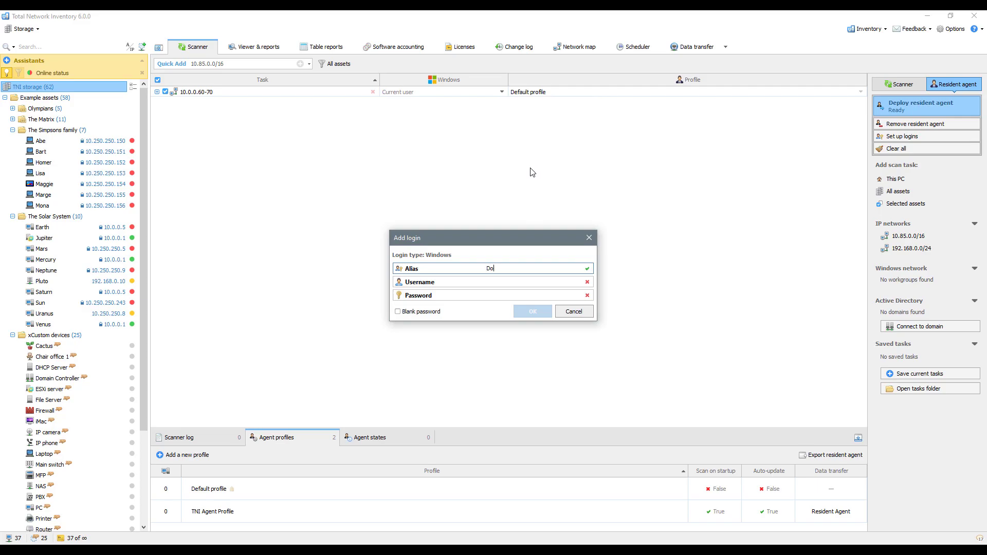
pyautogui.write('main Administrator')
pyautogui.press('Tab')
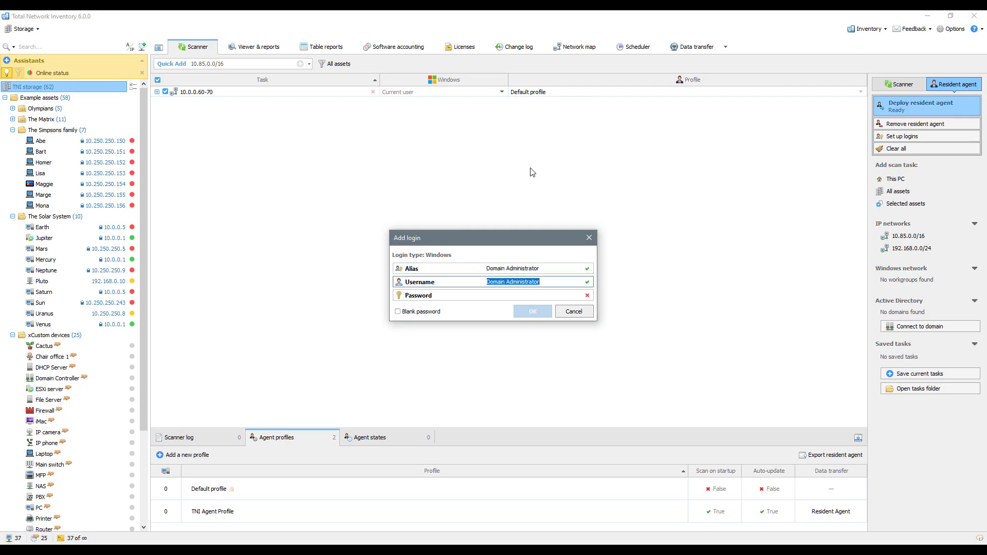
pyautogui.write('Dave')
pyautogui.press('Tab')
pyautogui.write('*******')
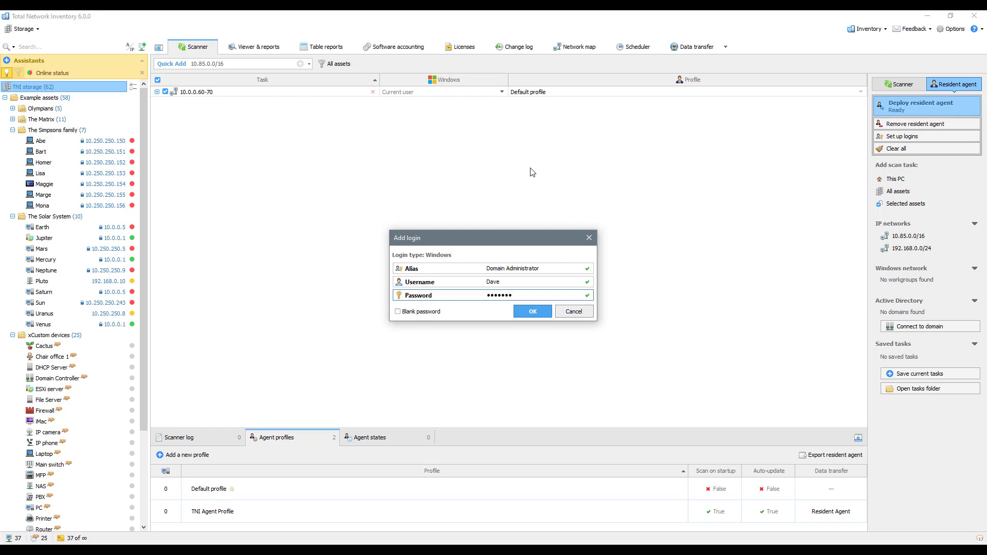
pyautogui.click(527, 310)
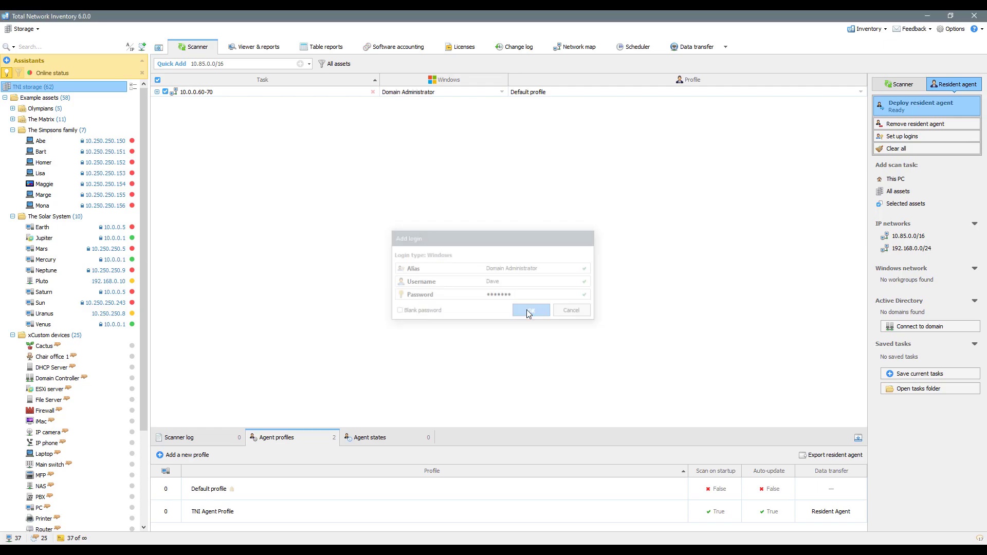
# Assign TNI Agent Profile to the 10.0.0.60-70 task and deploy the resident agent
pyautogui.click(658, 92)
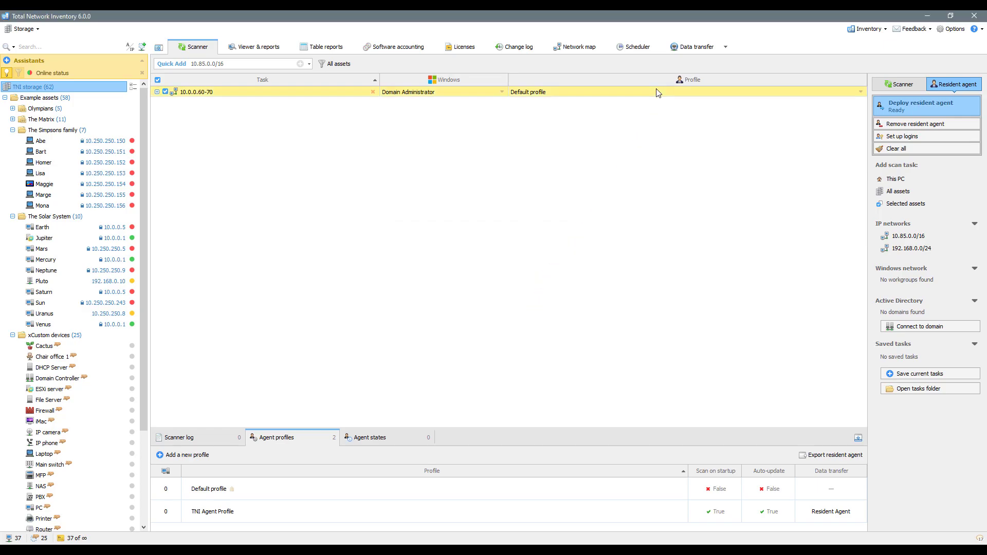
pyautogui.click(861, 91)
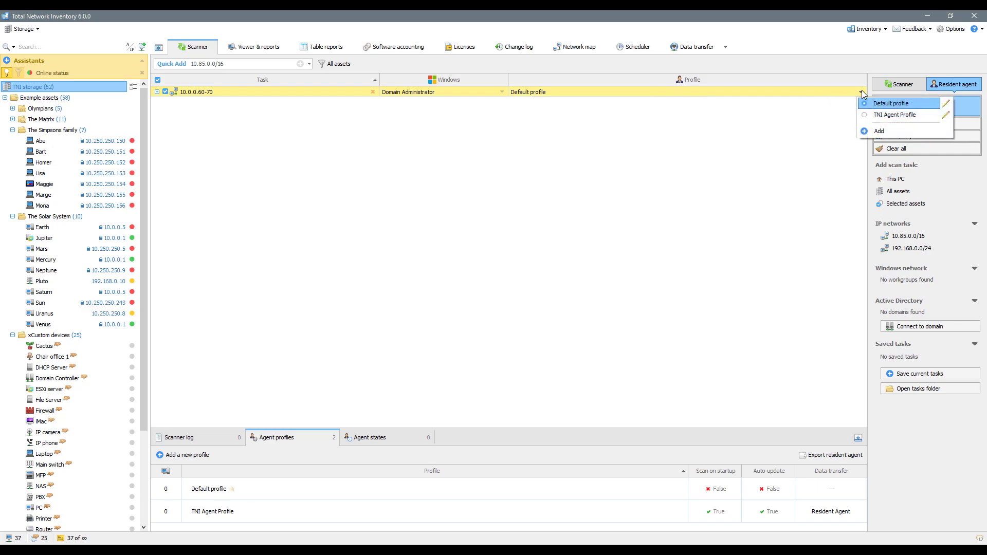
pyautogui.click(894, 114)
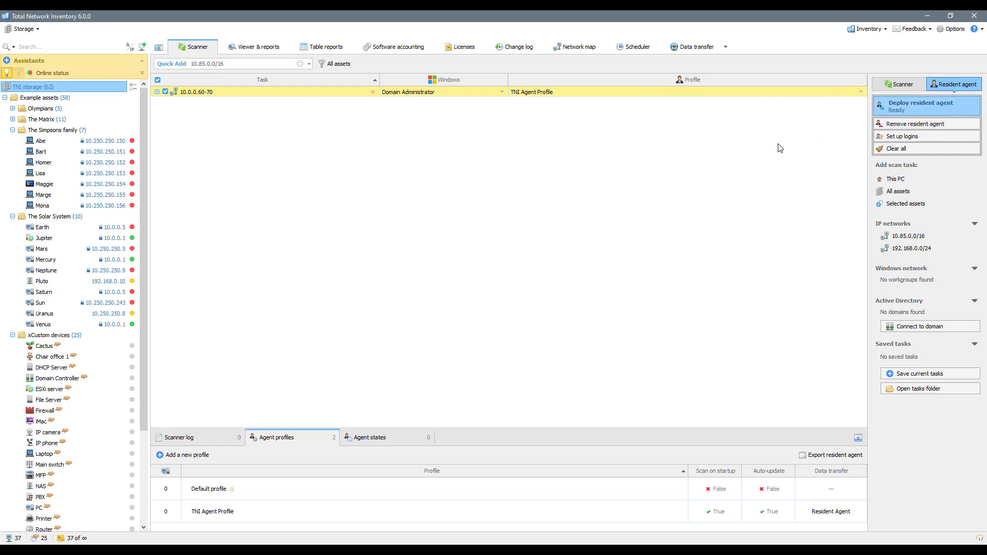
pyautogui.click(836, 107)
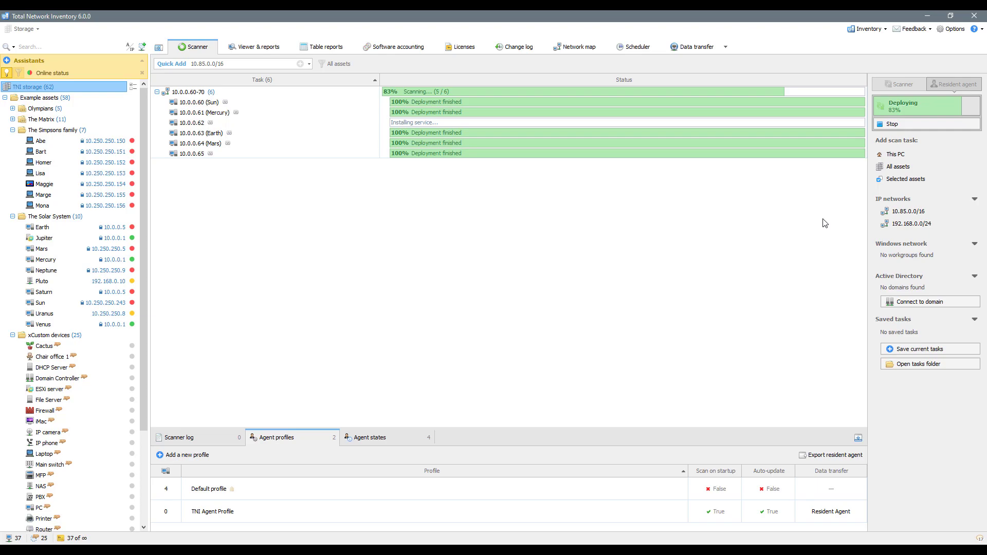
# Create a daily Data import task in the Scheduler starting at 5:40 PM
pyautogui.click(635, 46)
pyautogui.click(574, 130)
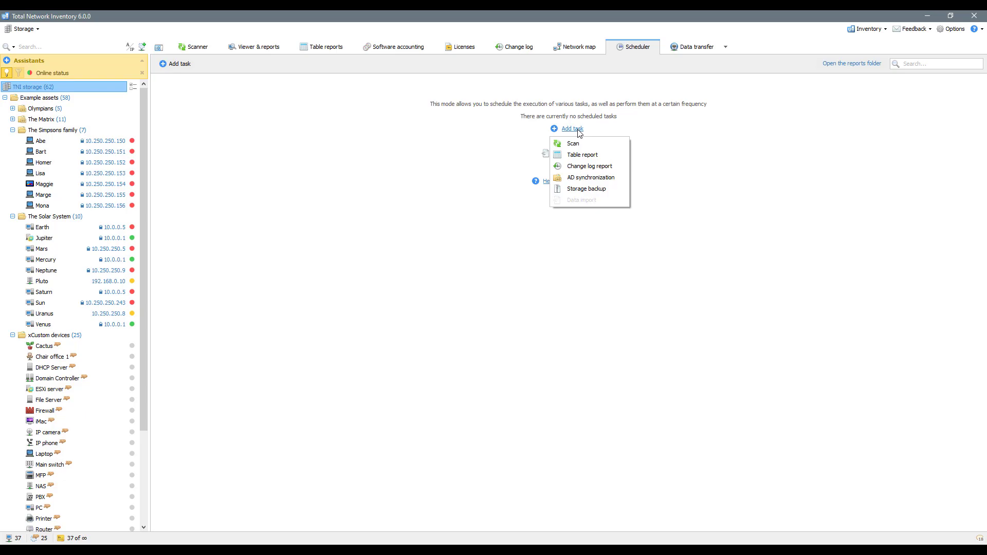
pyautogui.click(581, 199)
pyautogui.click(521, 208)
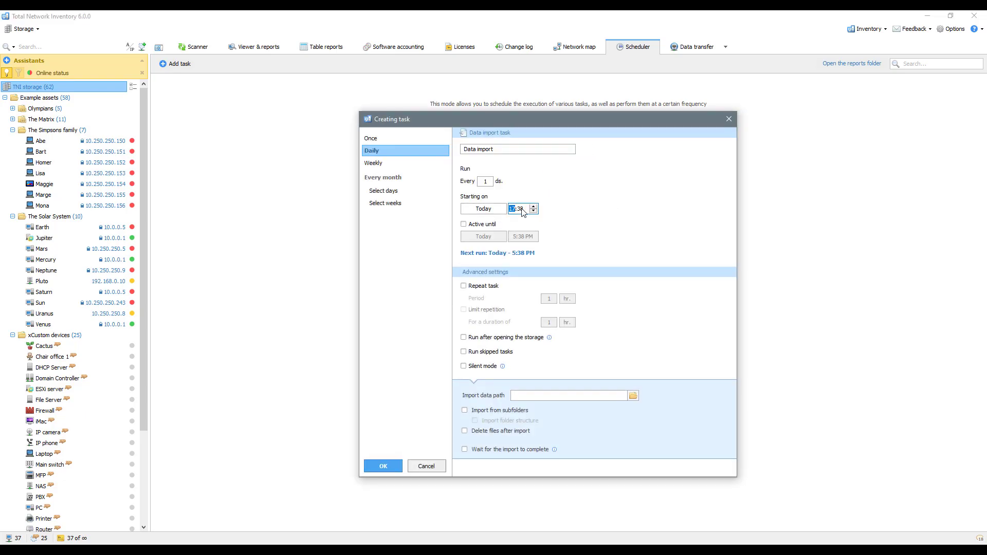
pyautogui.write('40')
# Import from \\10.0.0.6\storage\tniwinagent\ waiting for completion, save the task, and run it now
pyautogui.click(465, 449)
pyautogui.click(520, 397)
pyautogui.write('\\\\10.0.0.6\\storage\\tniwinagent\\')
pyautogui.click(392, 465)
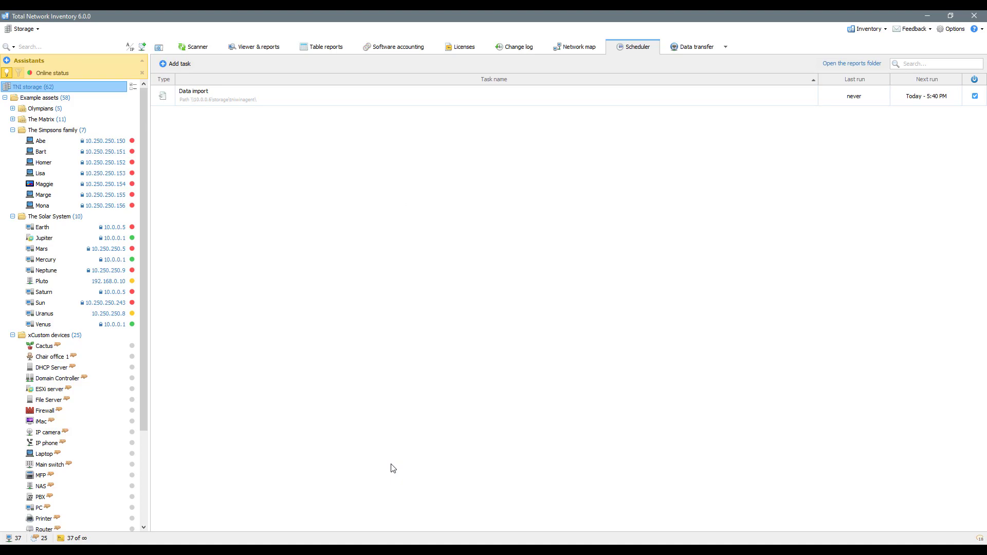
pyautogui.moveTo(779, 97)
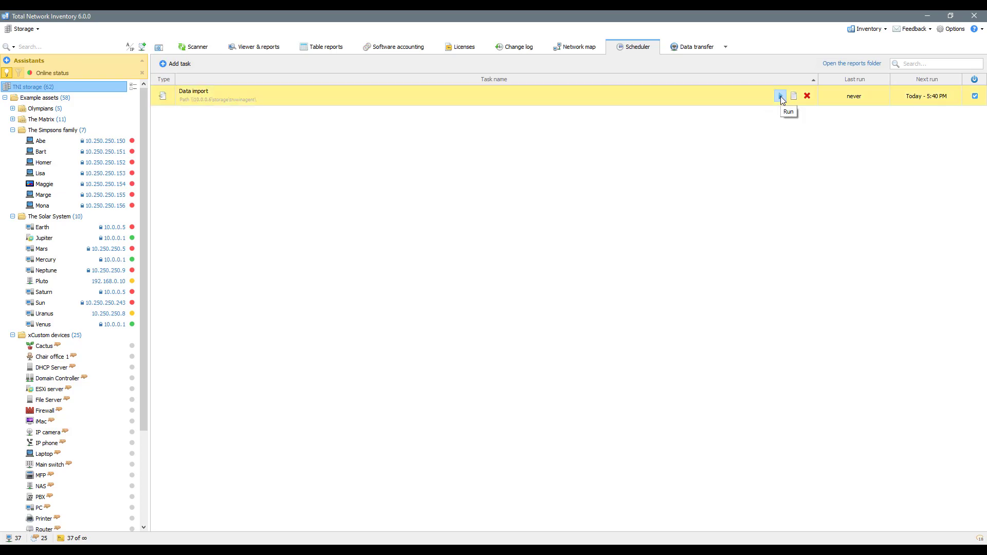
pyautogui.click(780, 97)
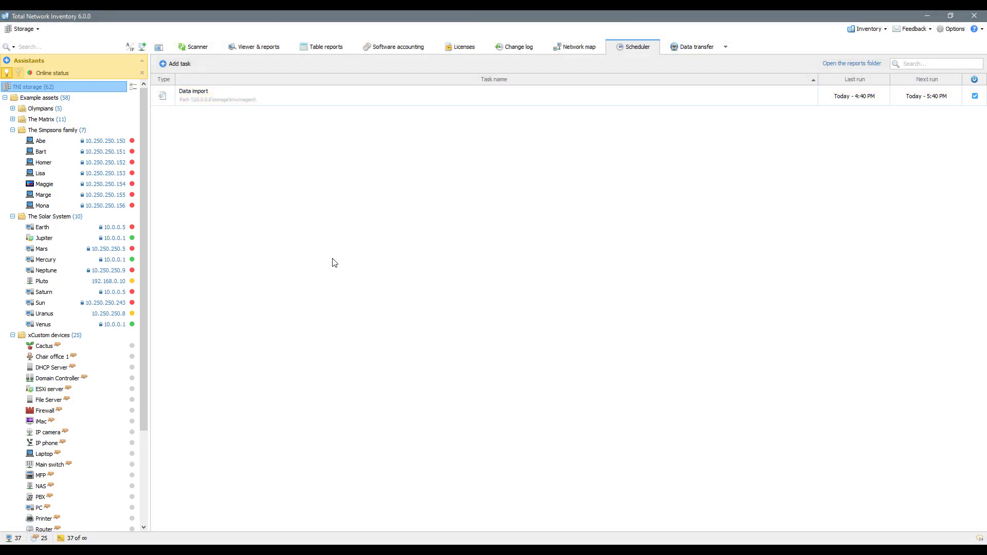
# Show the agent states for Earth, Mars, Mercury and Sun under TNI Agent Profile
pyautogui.click(194, 50)
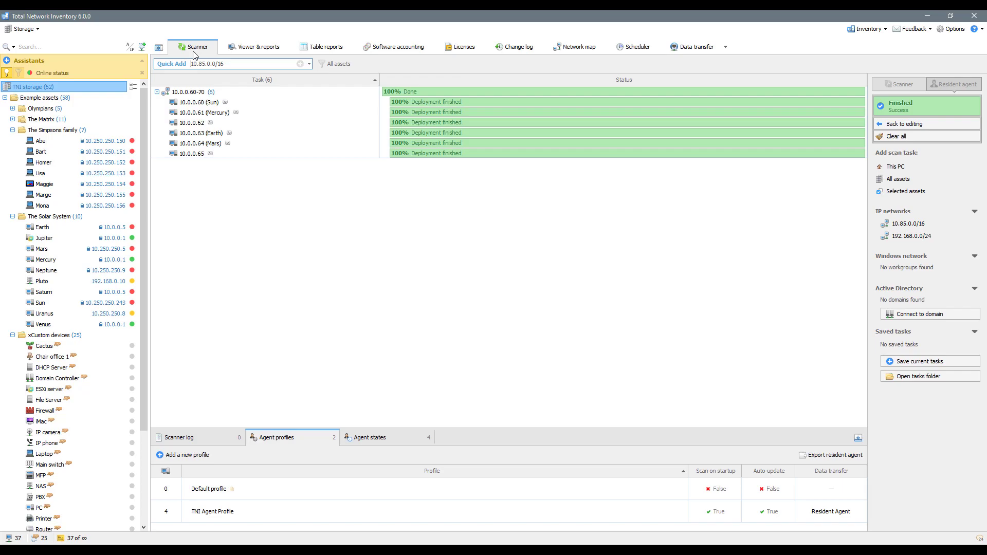
pyautogui.click(406, 437)
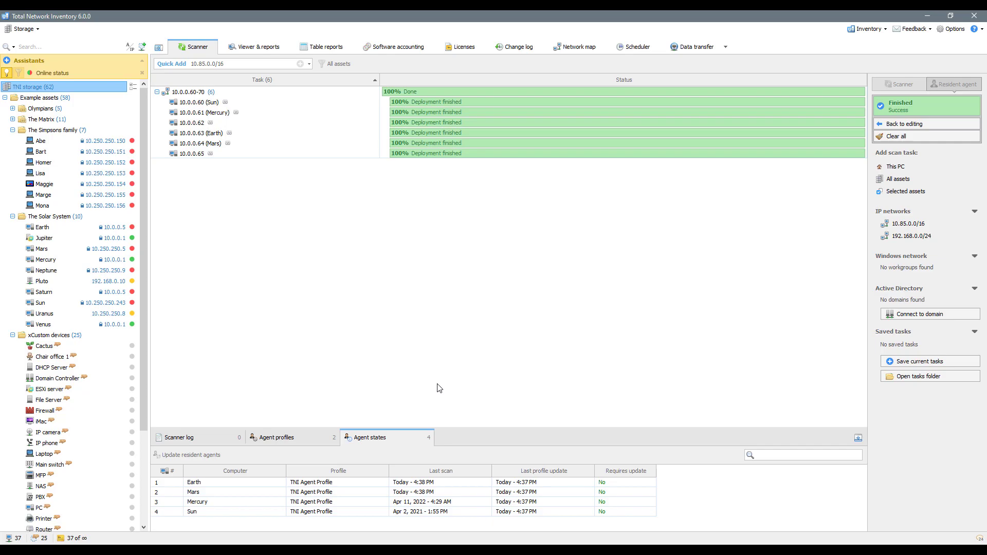
# Assign Earth the Default profile, create its deployment task for 10.0.0.5, and list agent profiles
pyautogui.click(50, 228)
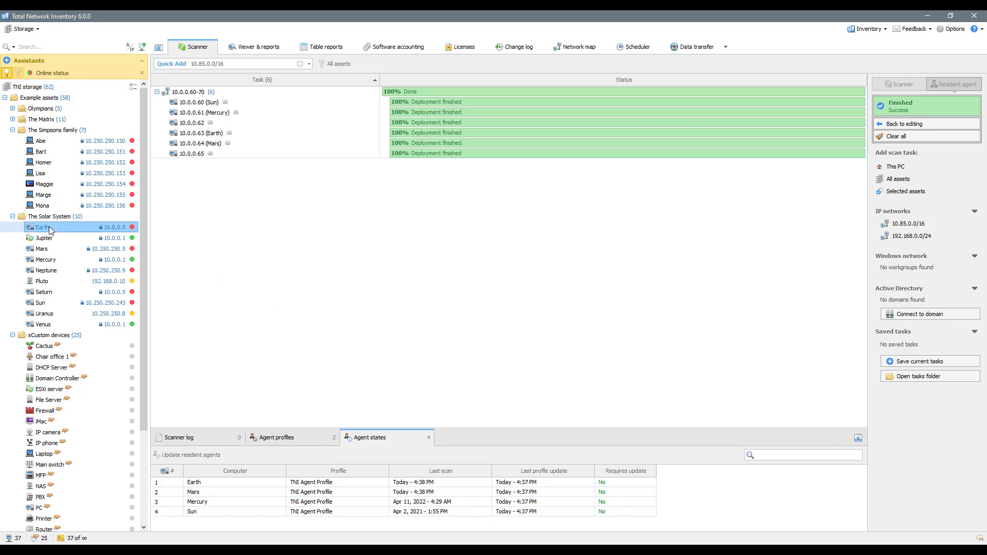
pyautogui.rightClick(49, 226)
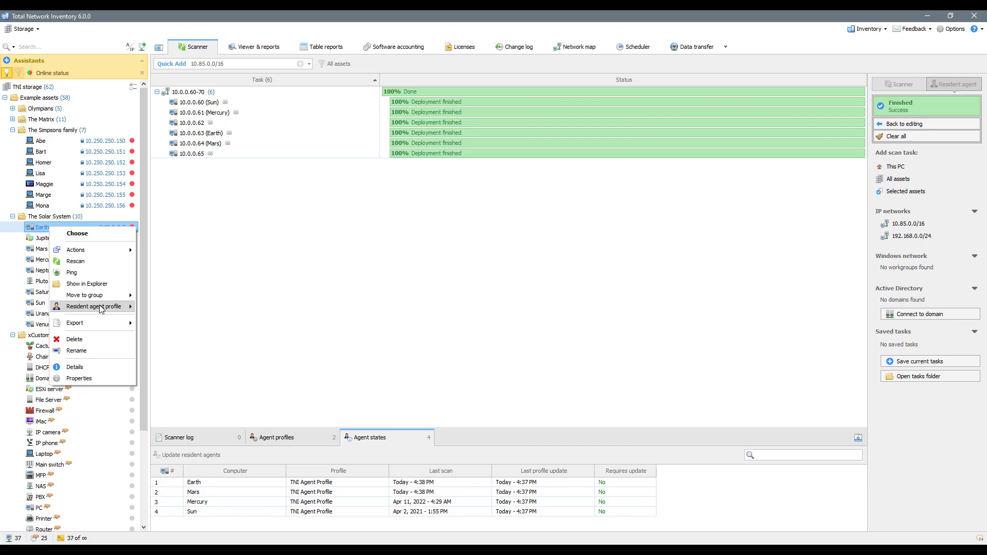
pyautogui.moveTo(101, 309)
pyautogui.click(202, 307)
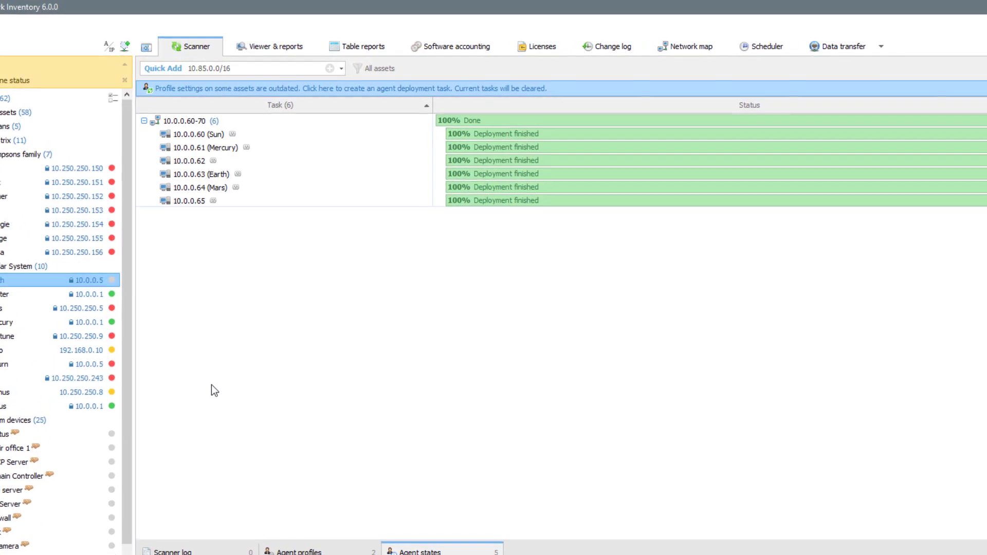
pyautogui.click(573, 87)
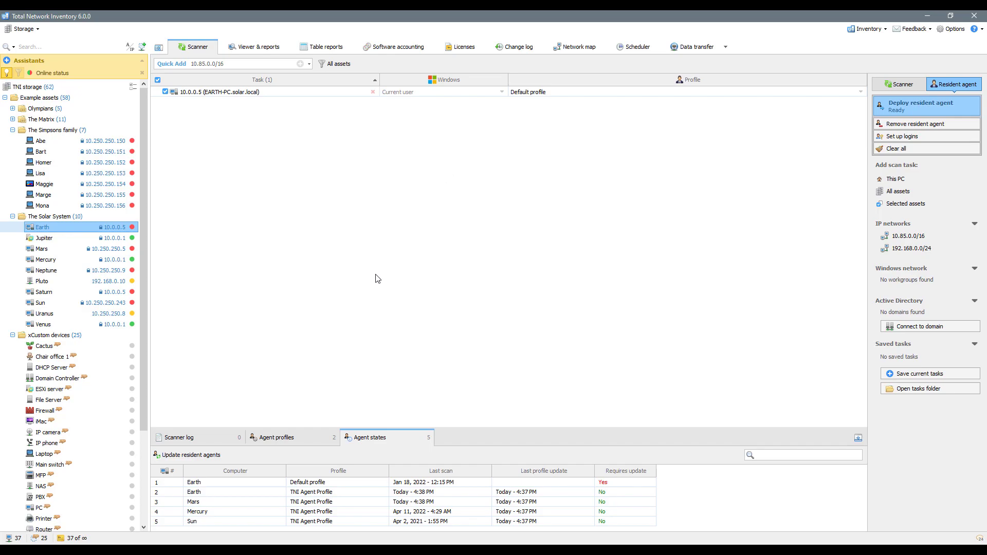
pyautogui.click(311, 435)
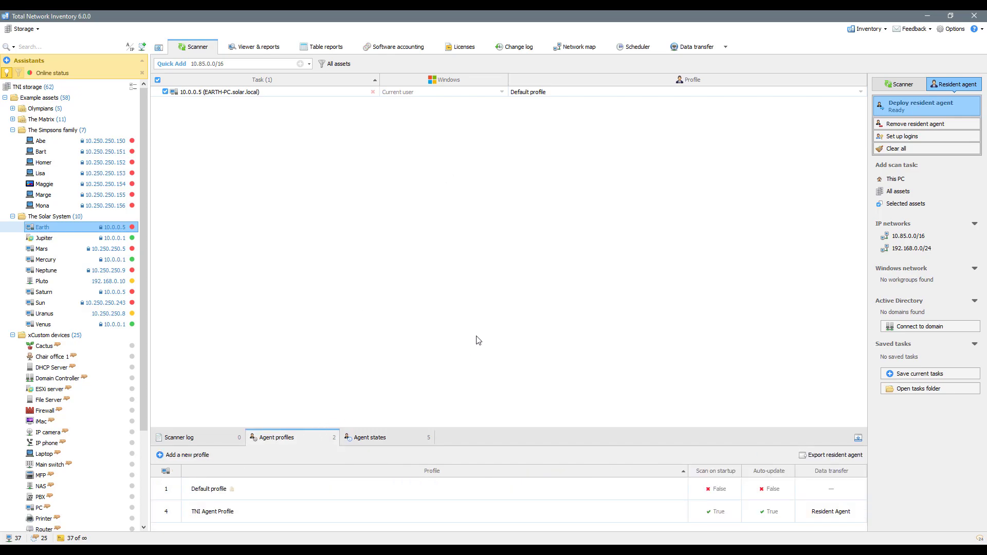